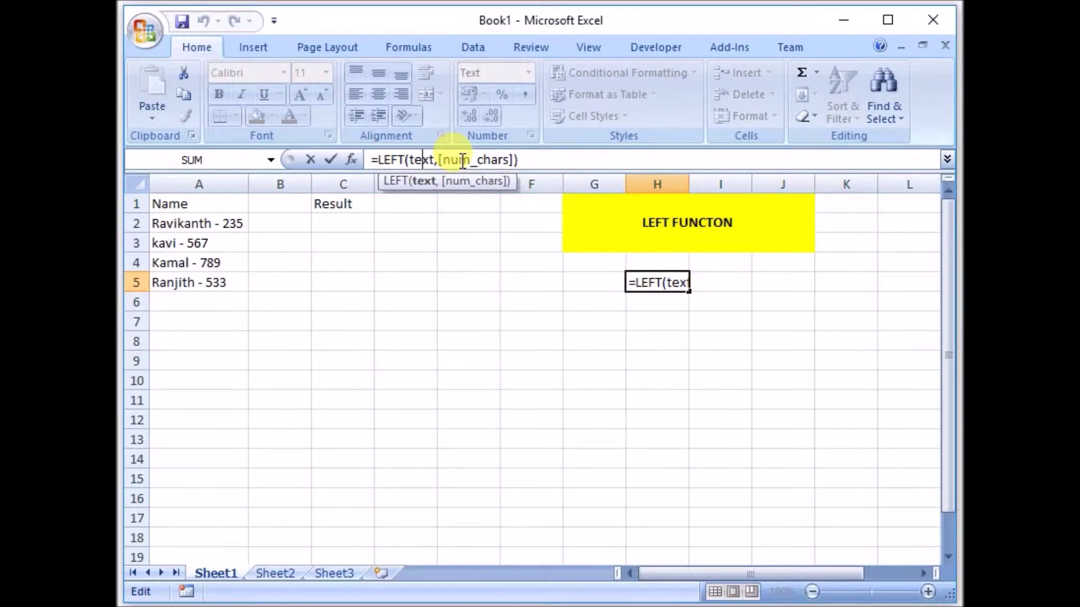
# Commit the syntax note =LEFT(text,[num_chars]) in cell H5.
pyautogui.hotkey('ctrl', 'Return')
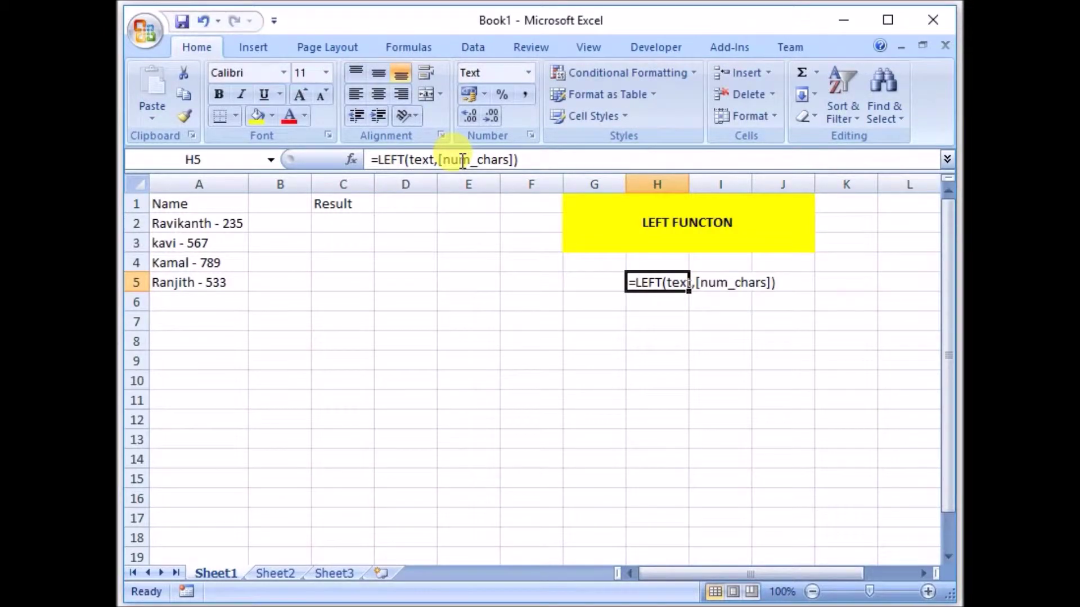
# Enter the formula =LEFT(A2,1) in C2 to extract the first character of the name entry.
pyautogui.click(343, 220)
pyautogui.write('=k')
pyautogui.press('BackSpace')
pyautogui.write('lef')
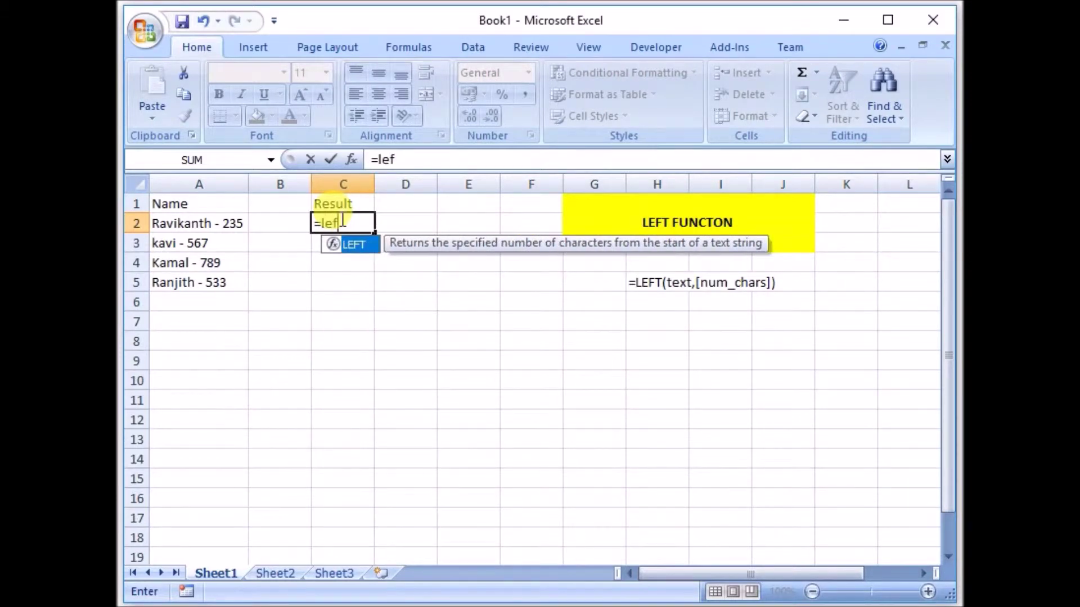
pyautogui.press('Tab')
pyautogui.click(201, 222)
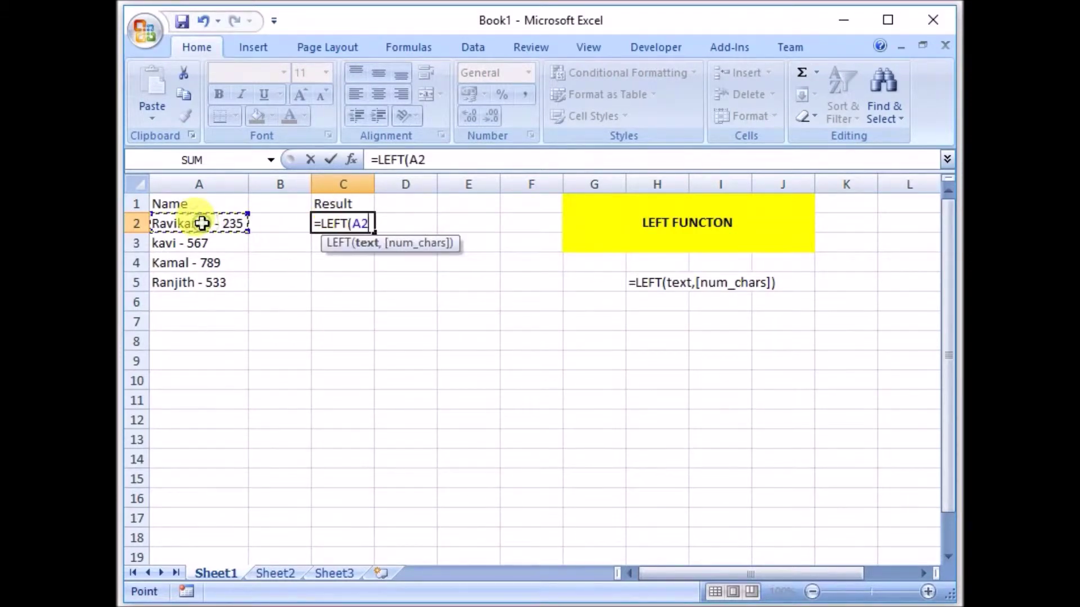
pyautogui.write(',1)')
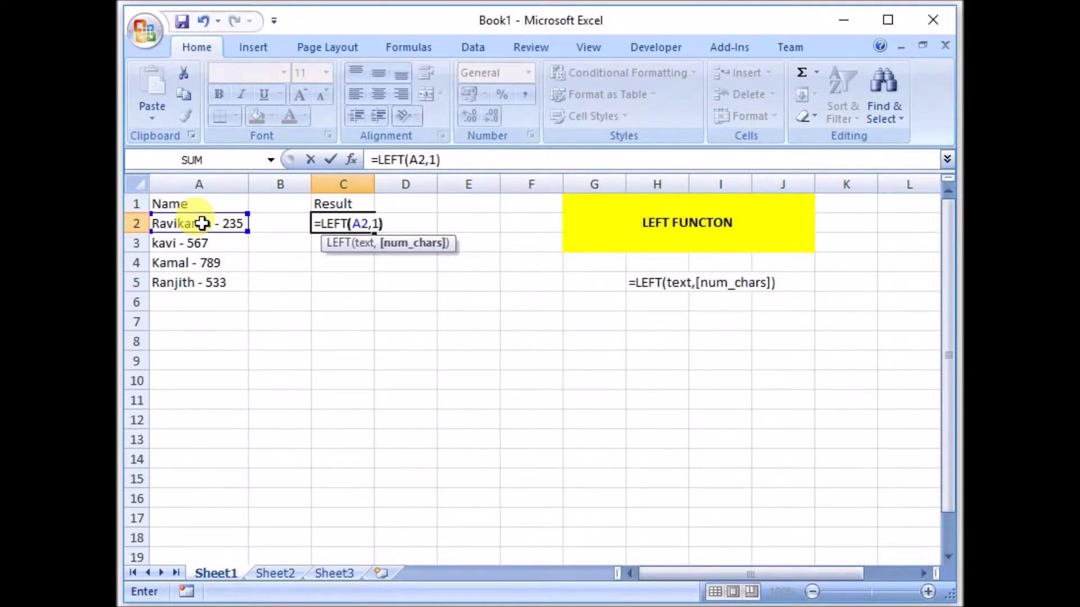
pyautogui.press('Return')
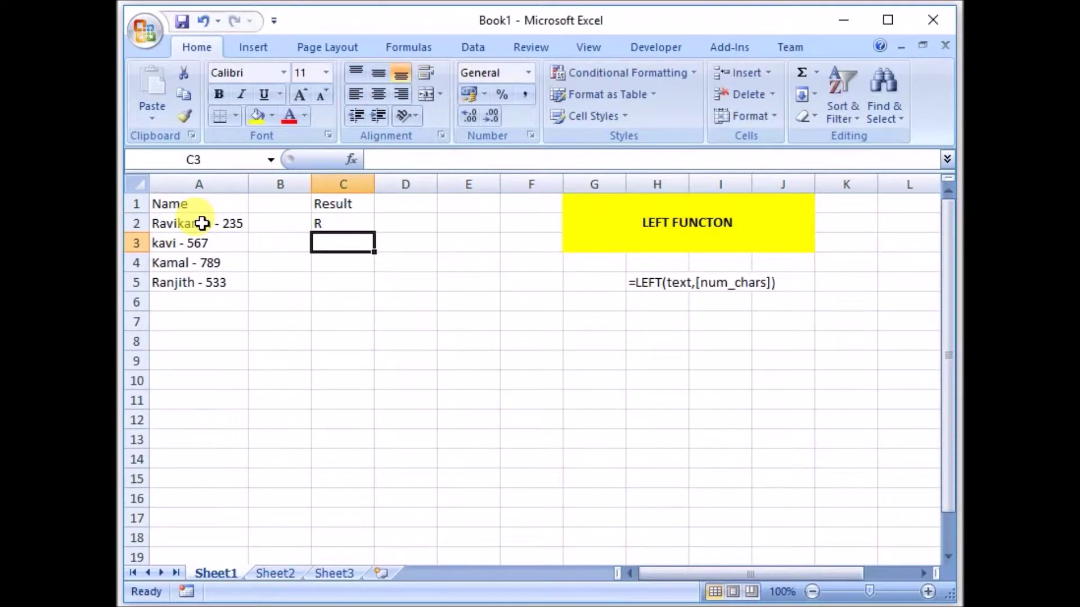
# Change the number of characters in C2's LEFT formula to 2.
pyautogui.click(159, 223)
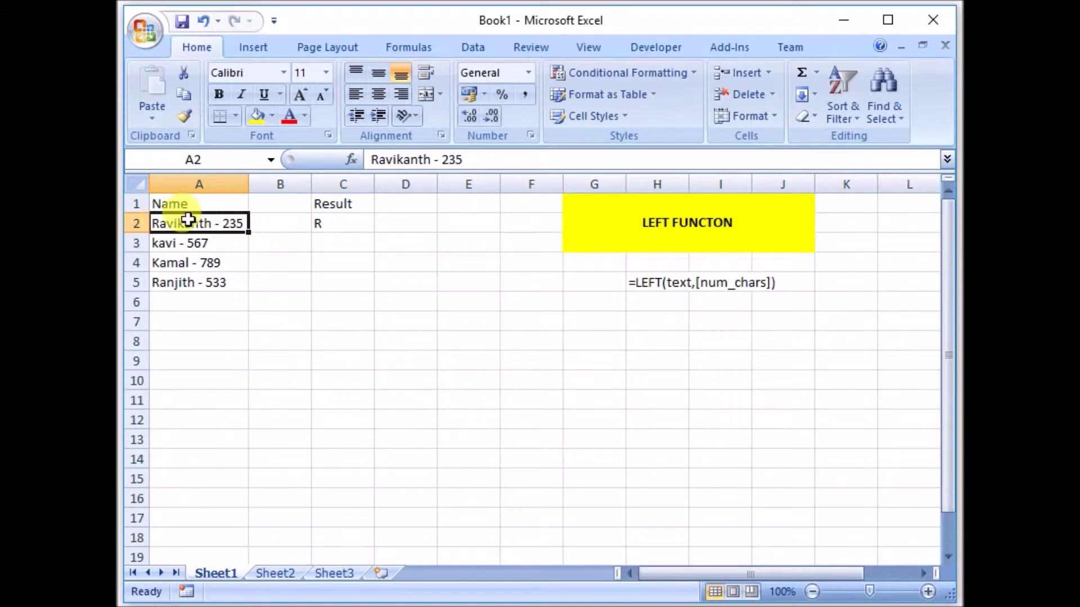
pyautogui.click(323, 220)
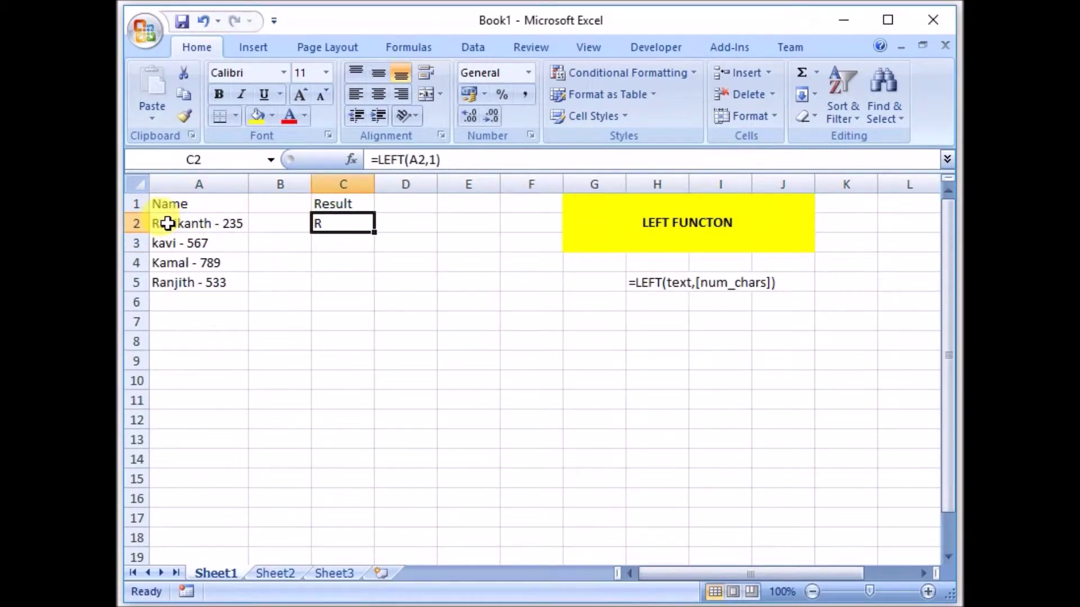
pyautogui.click(438, 159)
pyautogui.press('BackSpace')
pyautogui.write('2')
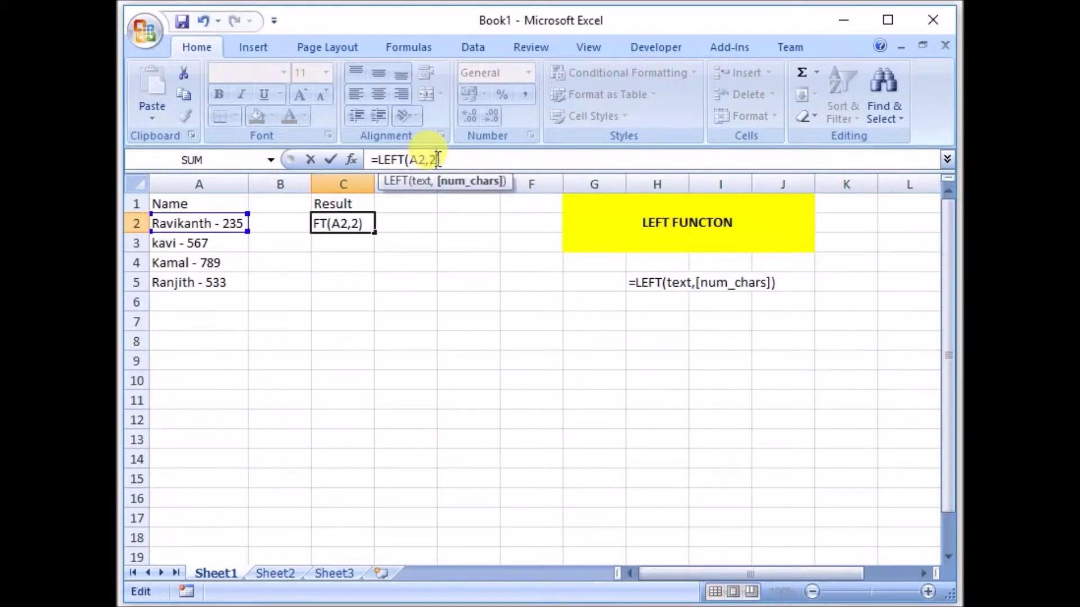
pyautogui.press('Return')
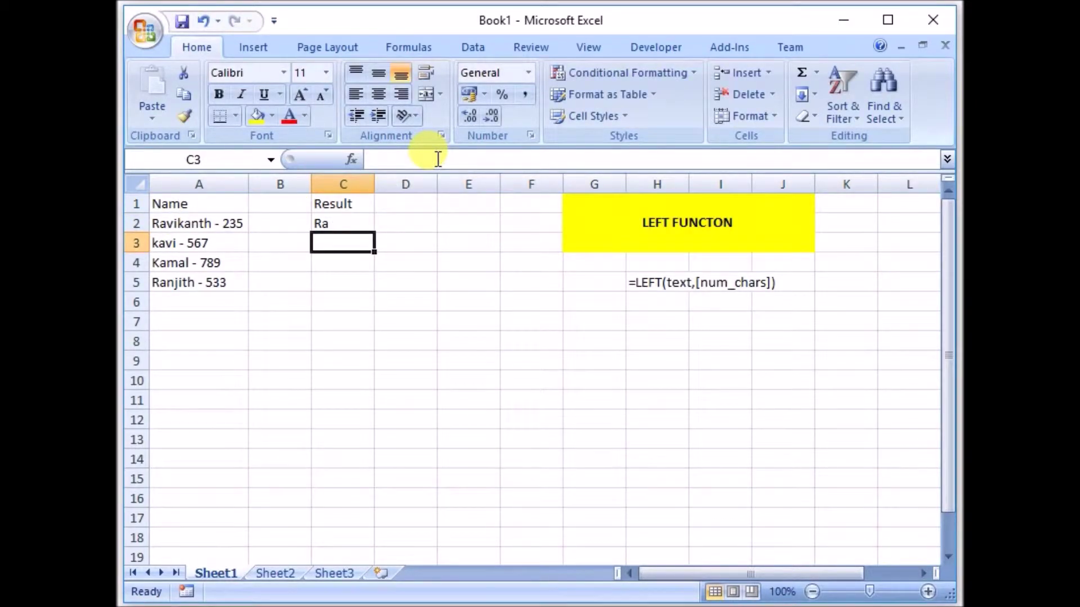
# Change the number of characters in C2's LEFT formula to 10.
pyautogui.click(329, 224)
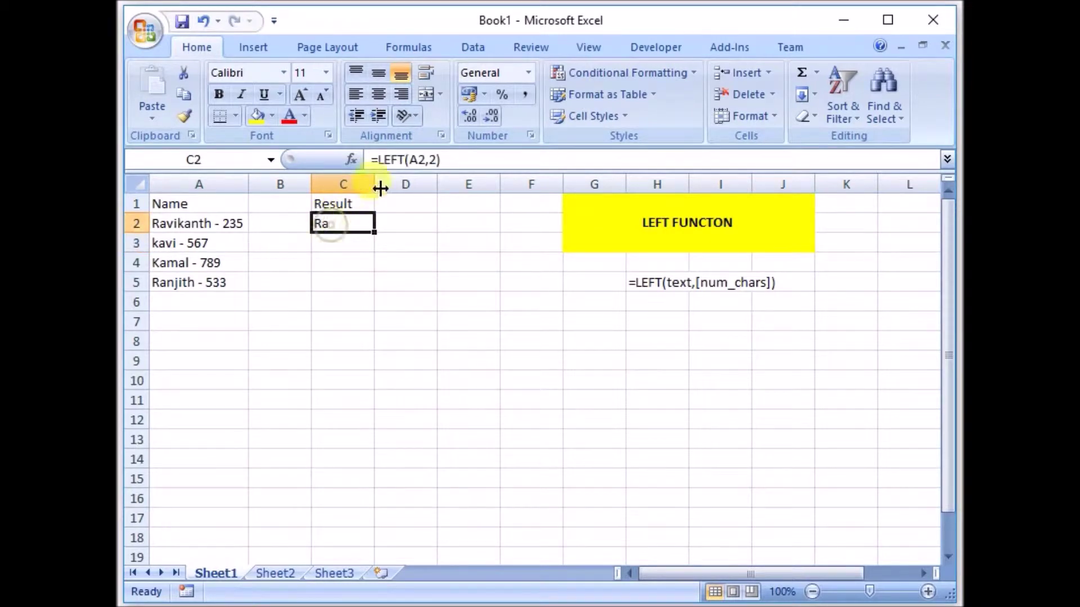
pyautogui.click(436, 162)
pyautogui.press('BackSpace')
pyautogui.write('`1')
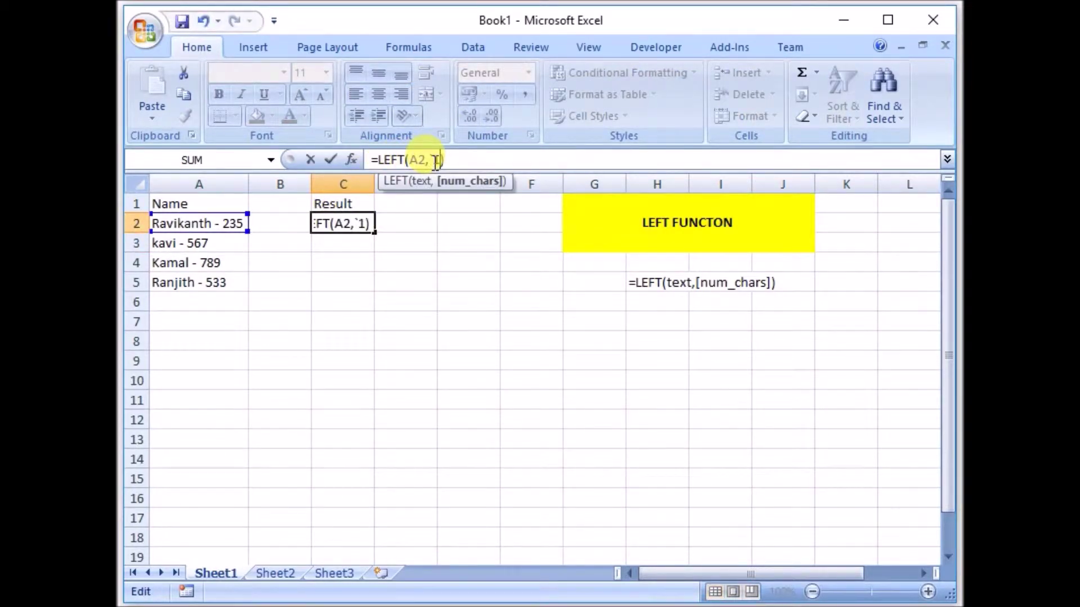
pyautogui.press('BackSpace')
pyautogui.write('10')
pyautogui.press('BackSpace')
pyautogui.press('BackSpace')
pyautogui.press('BackSpace')
pyautogui.write('10')
pyautogui.press('Return')
# Autofit the width of column C to the C2 result and clear the formula from C2.
pyautogui.click(359, 221)
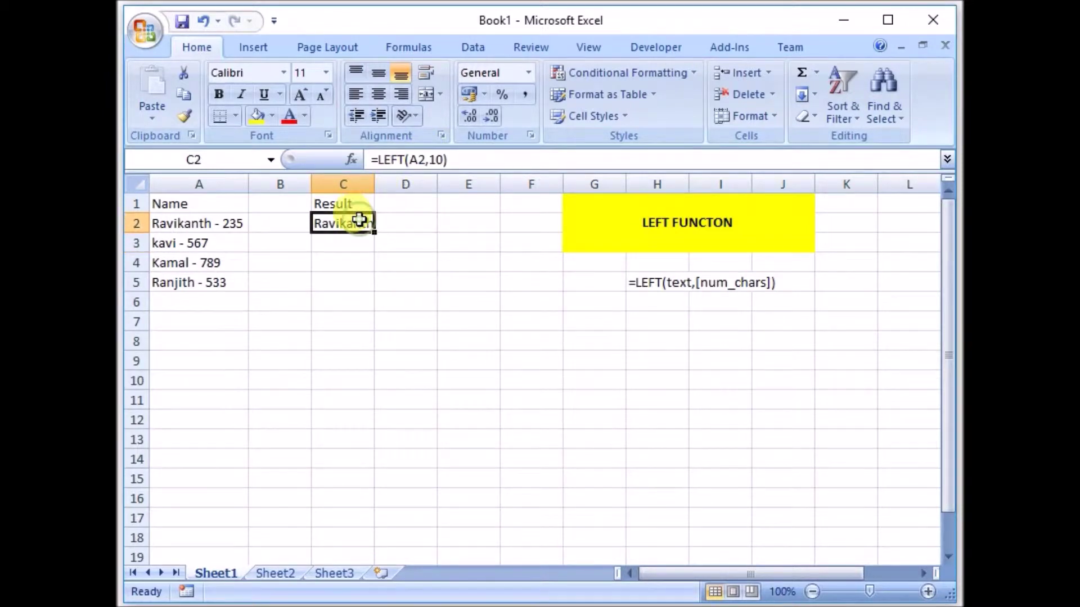
pyautogui.doubleClick(374, 181)
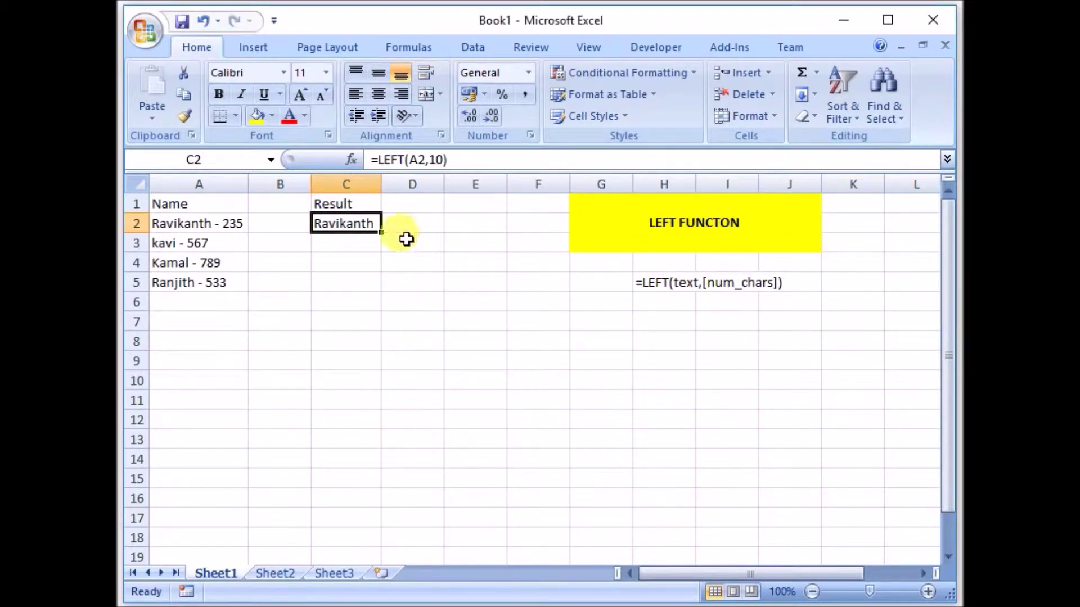
pyautogui.press('Delete')
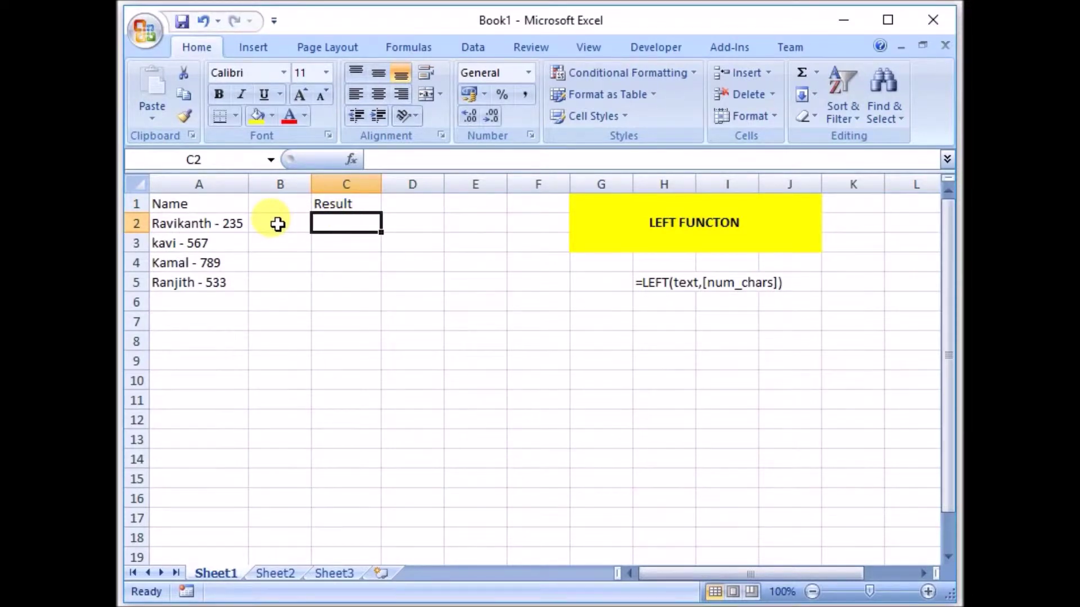
# Examine the dash-and-number suffix of the entry in A2 and the matching pattern in A3:A5.
pyautogui.click(220, 223)
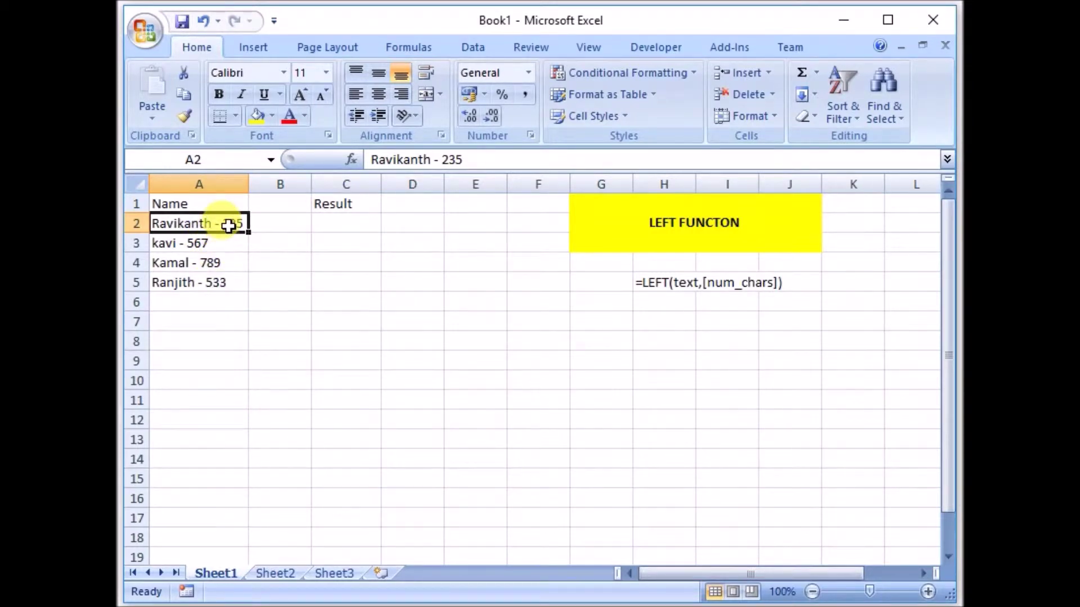
pyautogui.moveTo(431, 160); pyautogui.dragTo(470, 160)
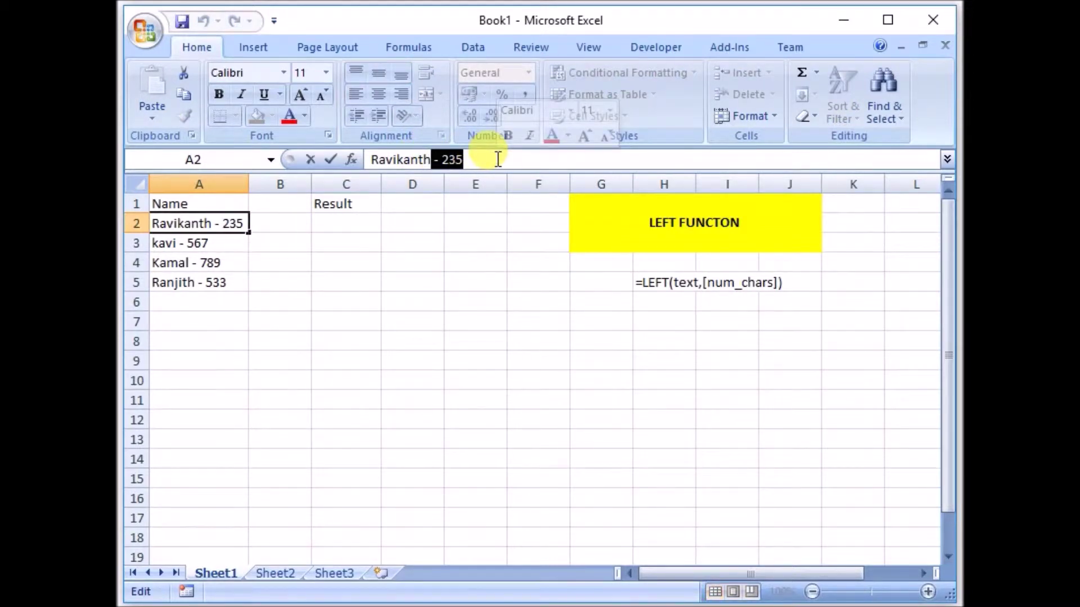
pyautogui.press('Escape')
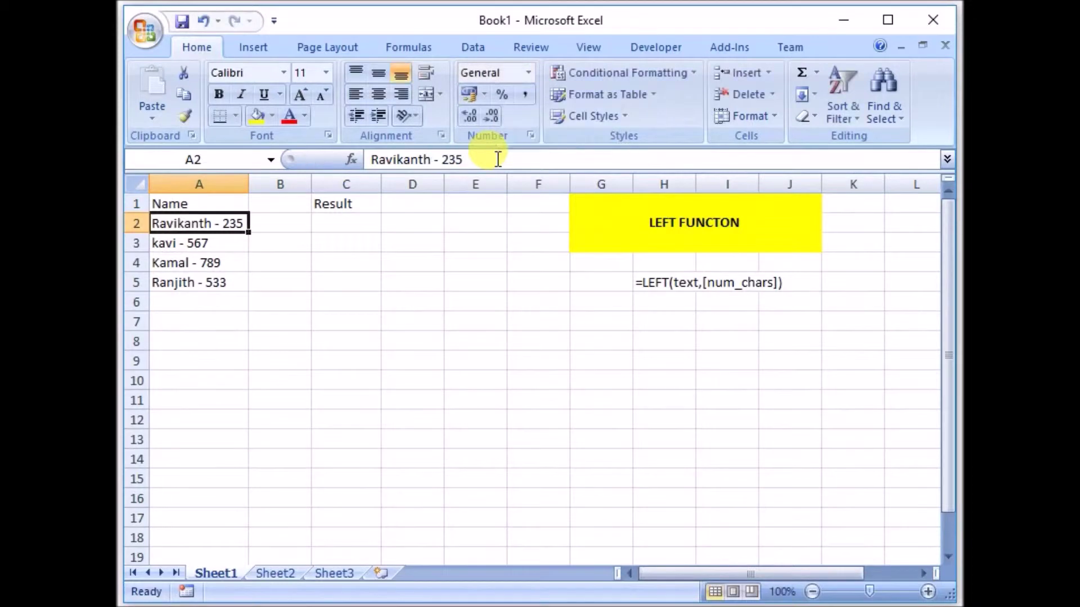
pyautogui.click(226, 242)
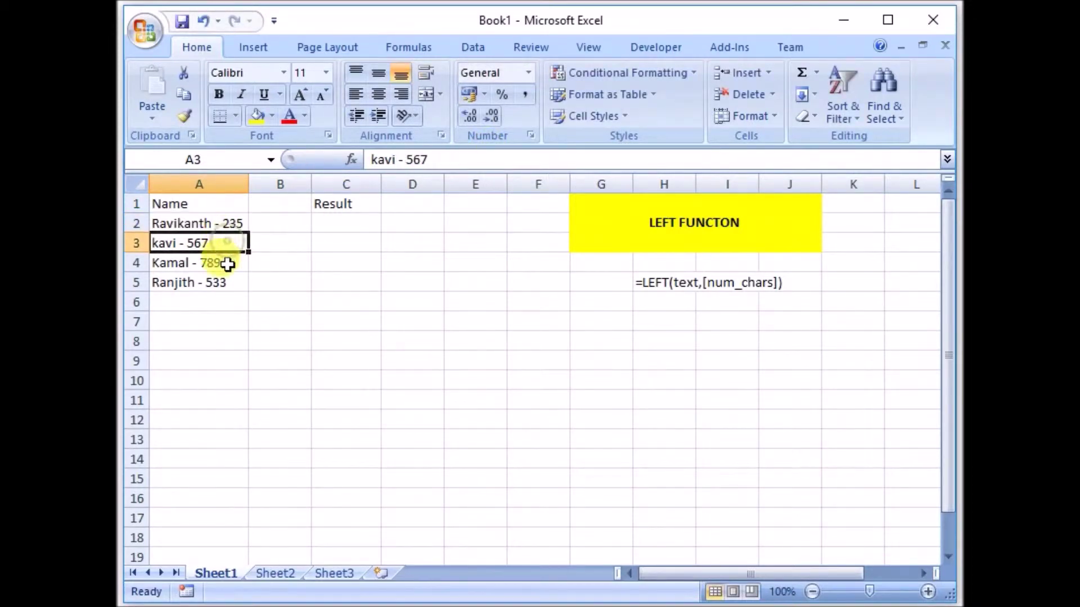
pyautogui.click(228, 265)
pyautogui.click(226, 281)
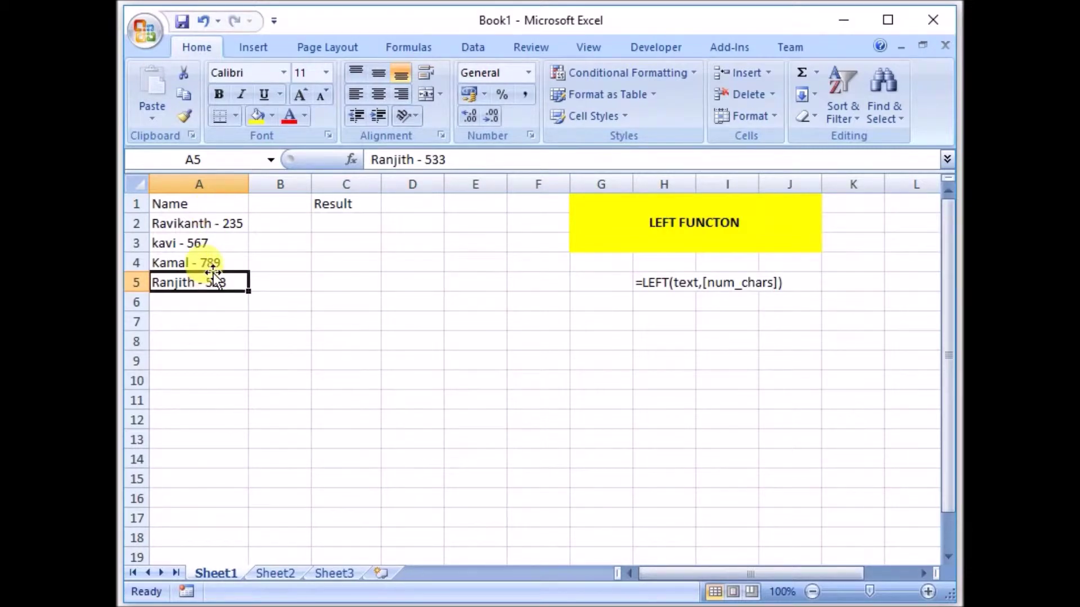
pyautogui.click(220, 239)
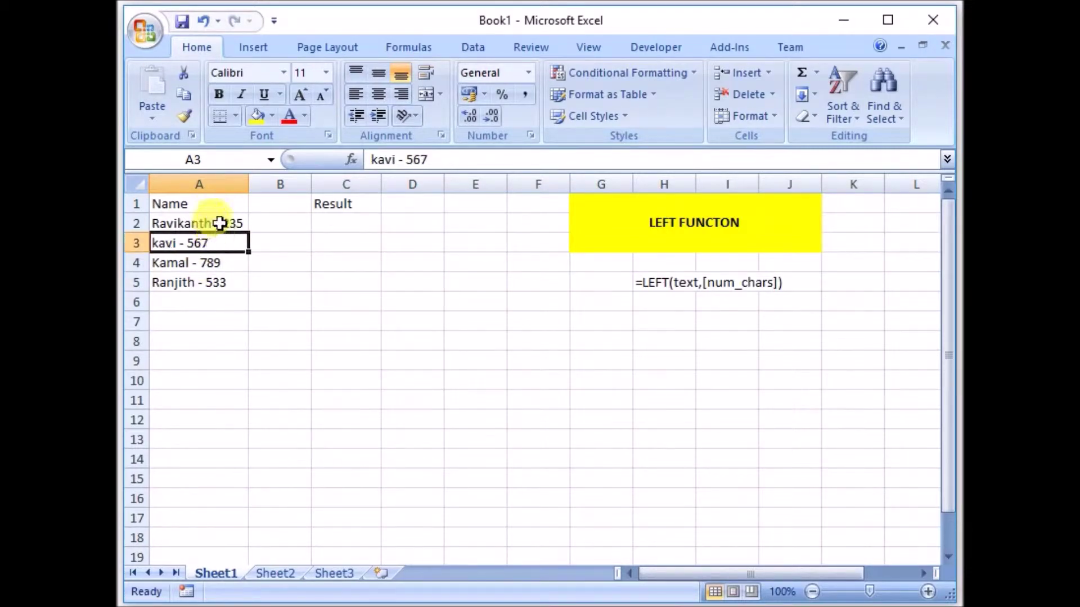
pyautogui.click(219, 224)
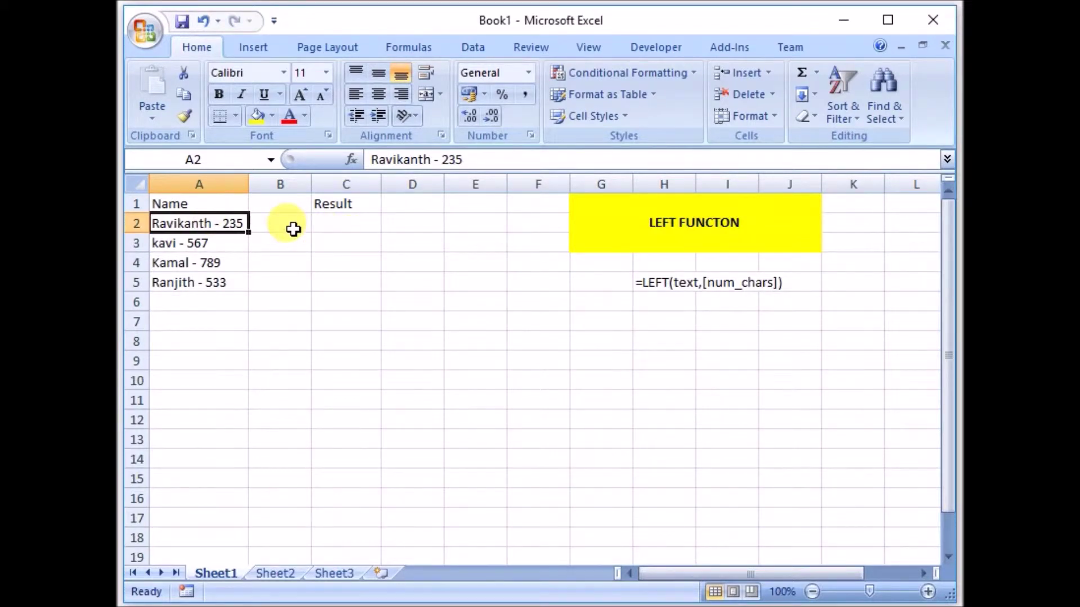
# Enter =LEN(A2) in B2 and fill the formula down to B5.
pyautogui.click(294, 229)
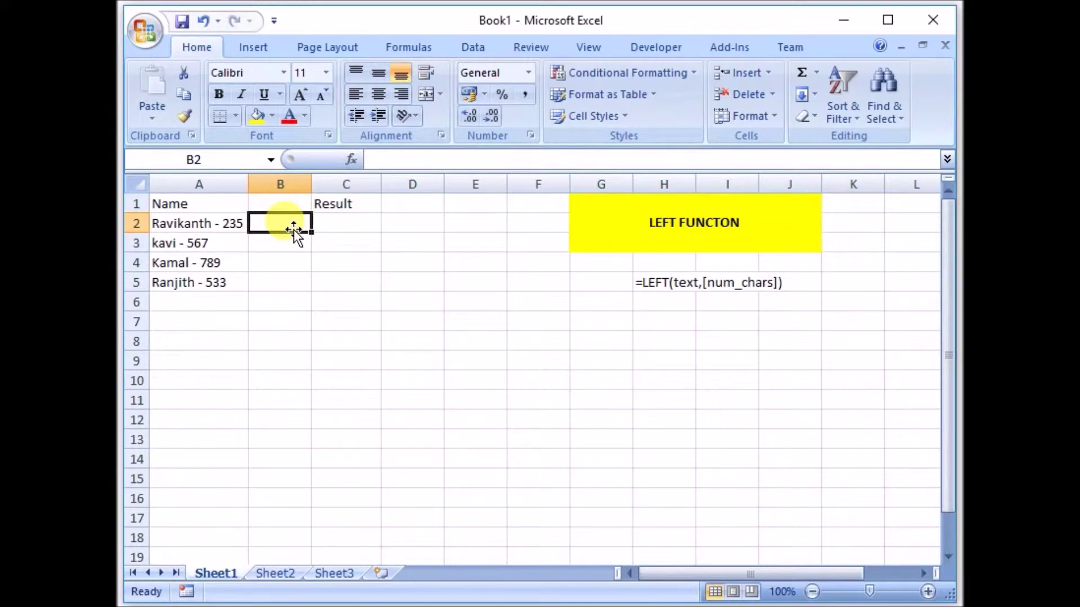
pyautogui.write('=')
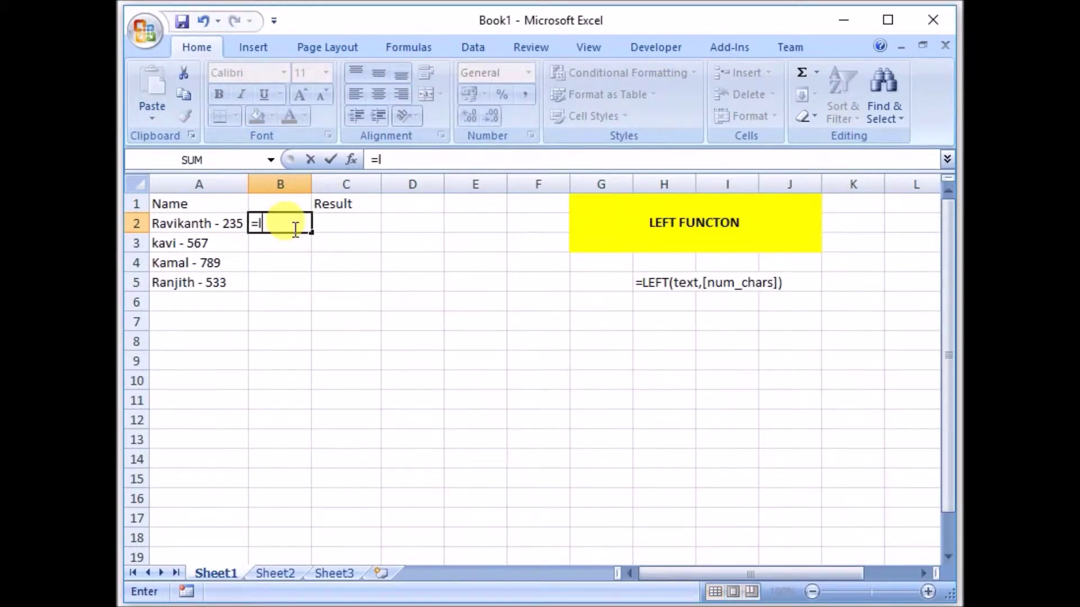
pyautogui.write('len')
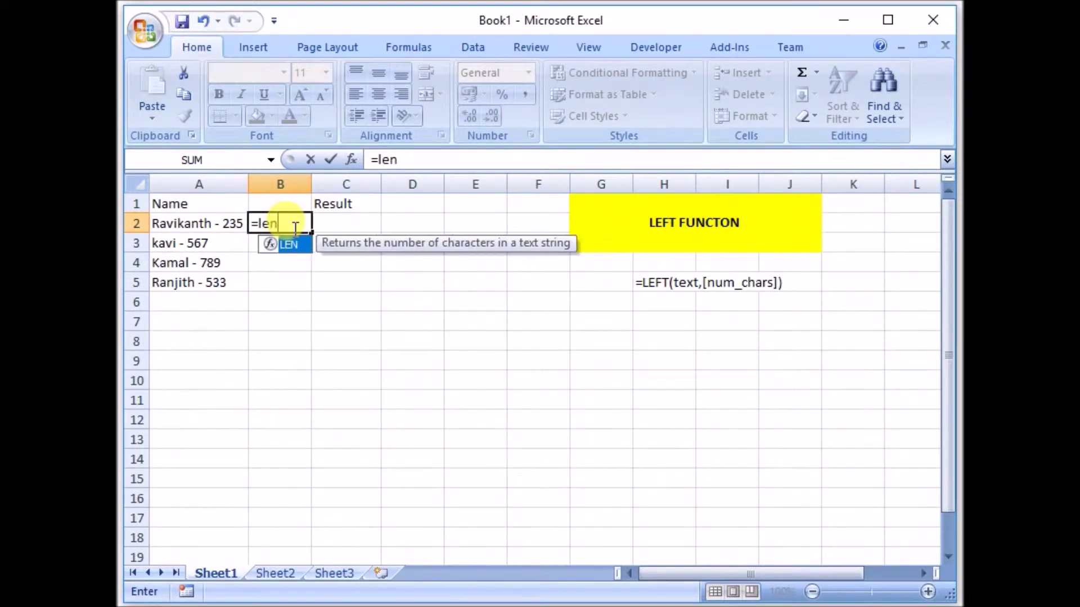
pyautogui.press('Tab')
pyautogui.write('a2')
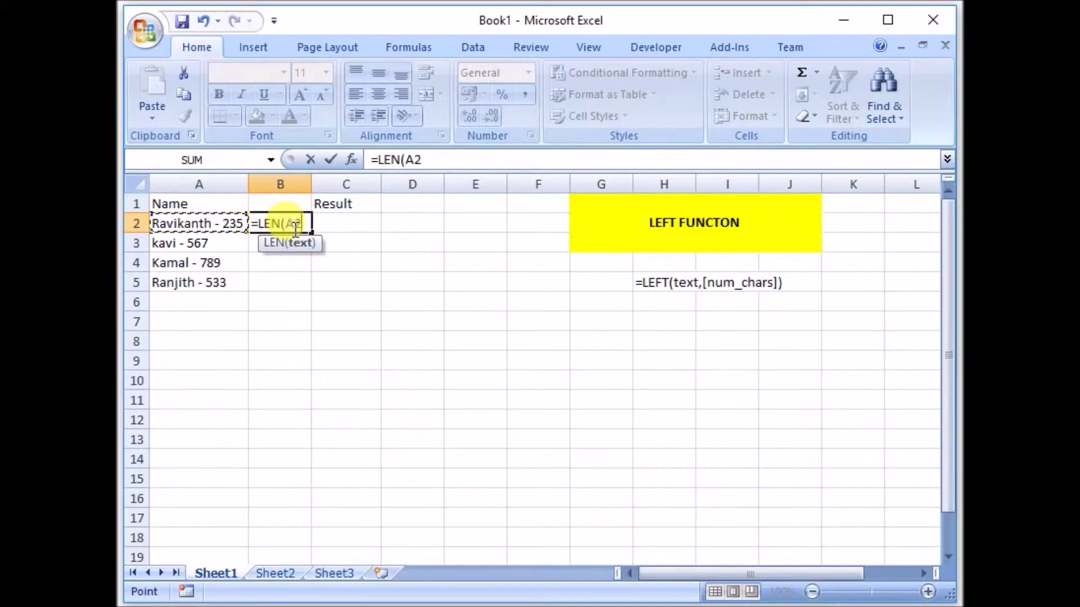
pyautogui.press('Return')
pyautogui.moveTo(292, 221); pyautogui.dragTo(289, 280)
pyautogui.hotkey('ctrl', 'd')
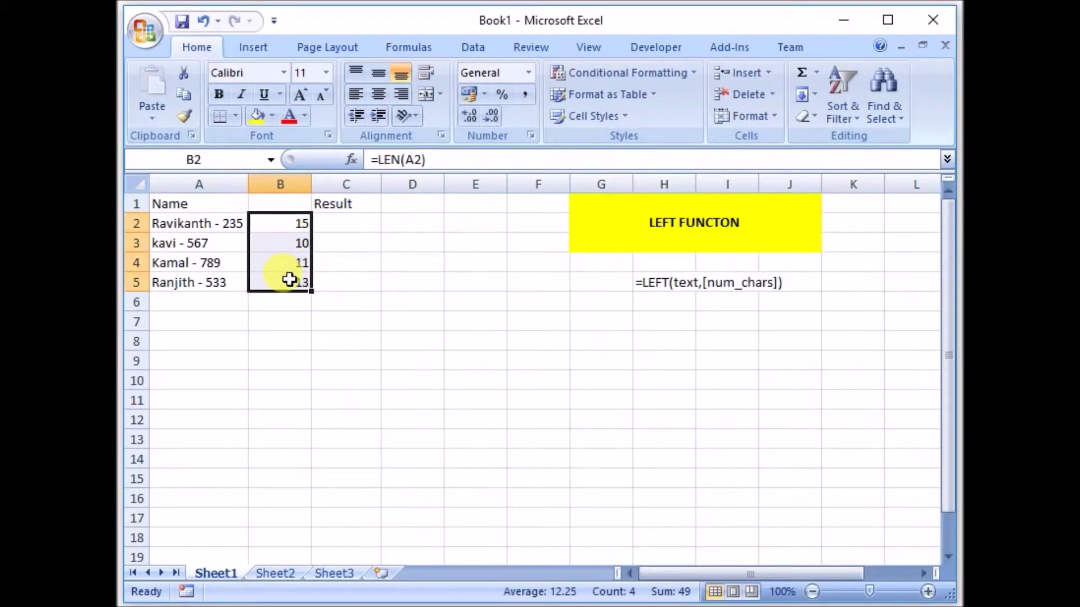
# Compare B2's length with the entry in A2, count the characters in its dash-and-number suffix, and review the entries in A3:A5.
pyautogui.click(270, 223)
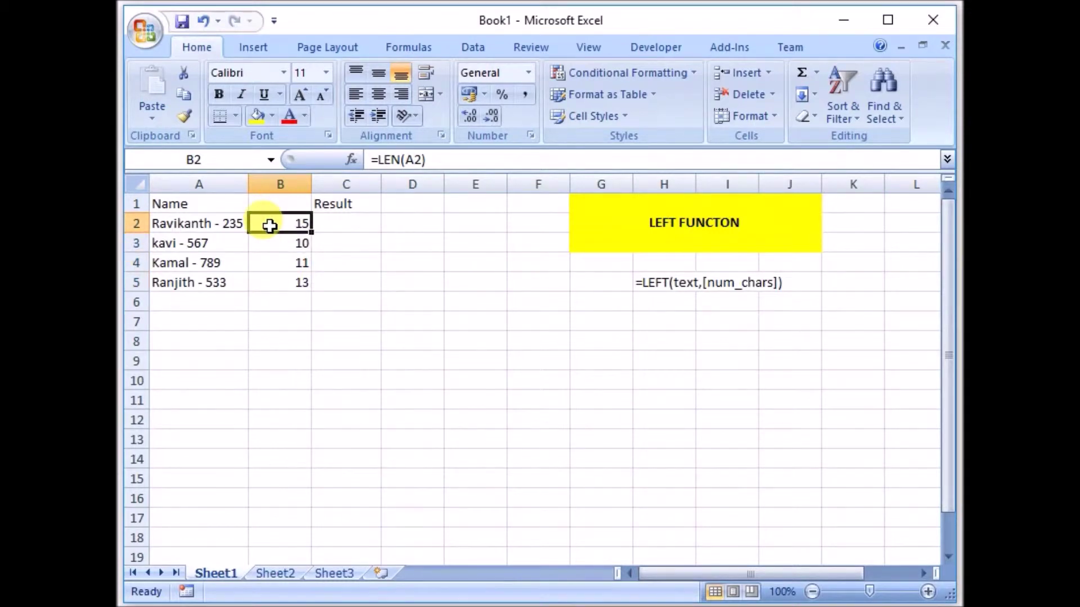
pyautogui.click(231, 223)
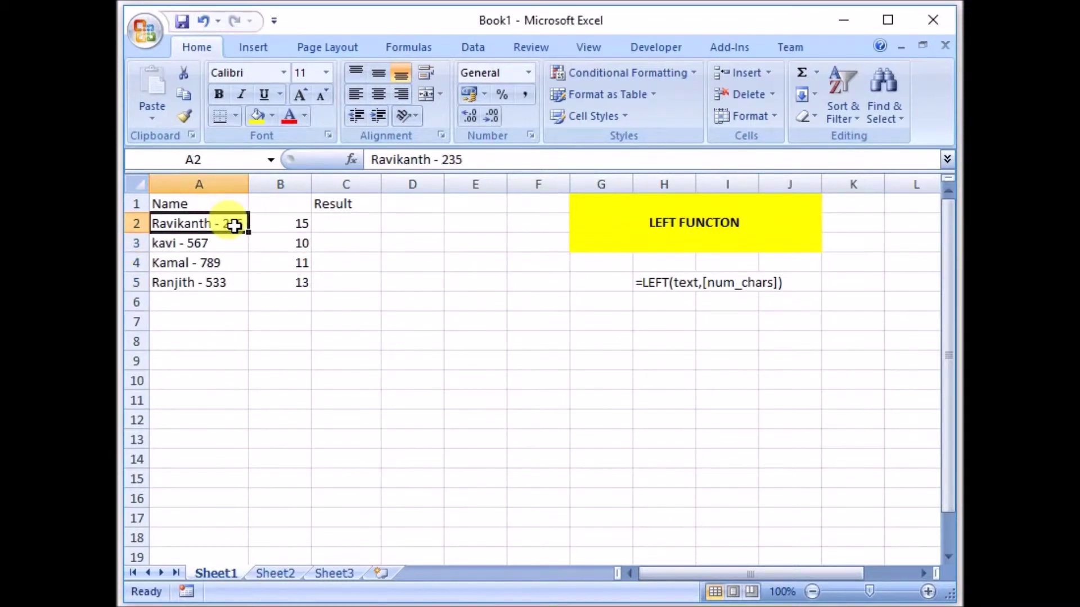
pyautogui.moveTo(431, 161); pyautogui.dragTo(471, 160)
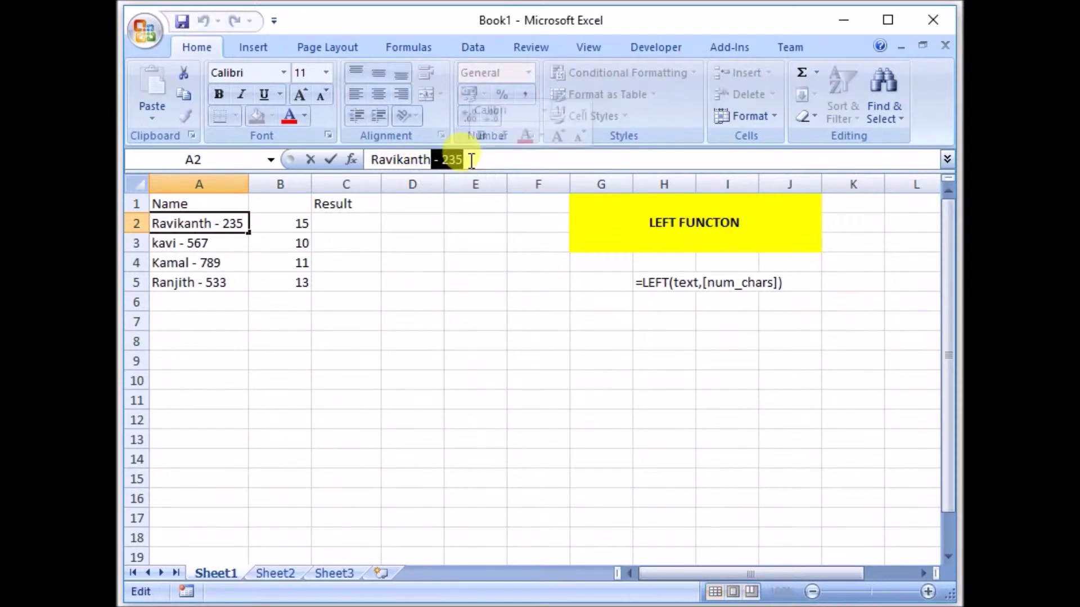
pyautogui.click(430, 159)
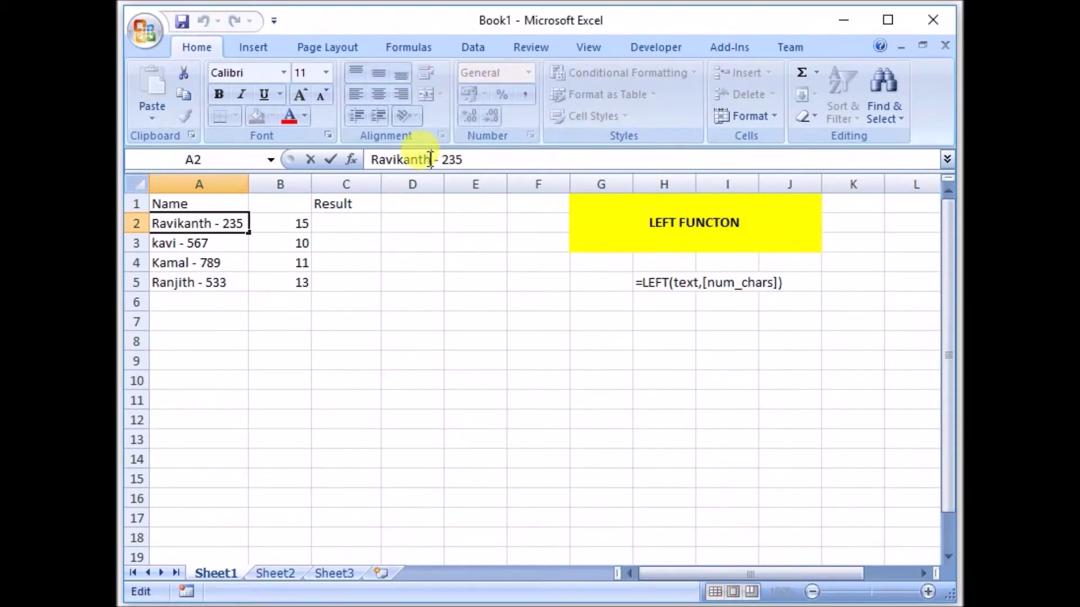
pyautogui.press('Right')
pyautogui.press('Right')
pyautogui.press('Right')
pyautogui.press('Right')
pyautogui.press('Right')
pyautogui.press('Escape')
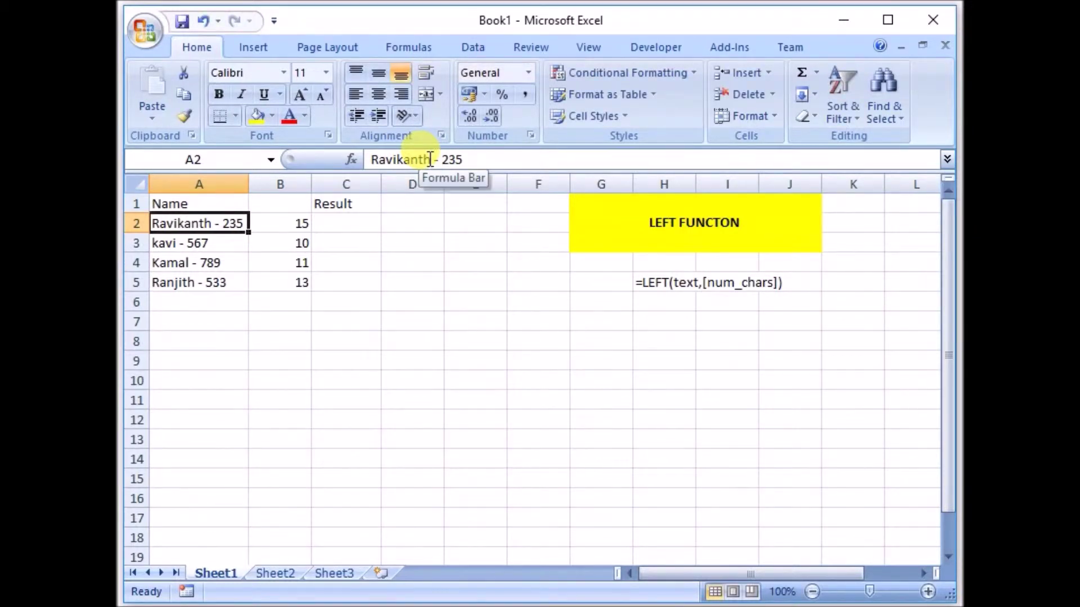
pyautogui.click(229, 243)
pyautogui.click(222, 263)
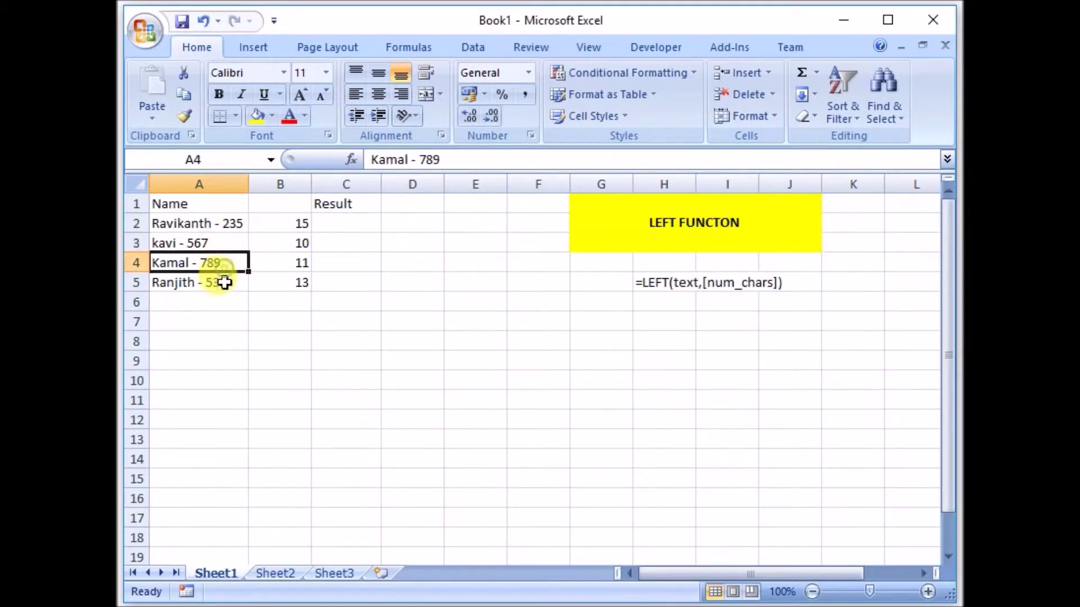
pyautogui.click(224, 284)
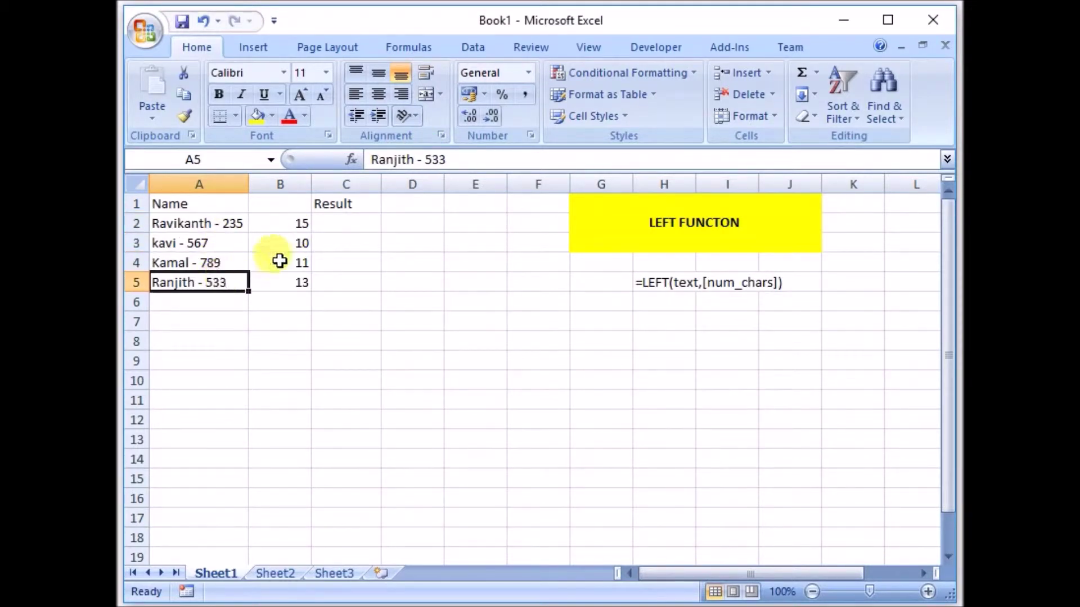
# Enter =LEFT(A2,B2-6) in C2 to extract the name using the helper length in B2.
pyautogui.click(335, 221)
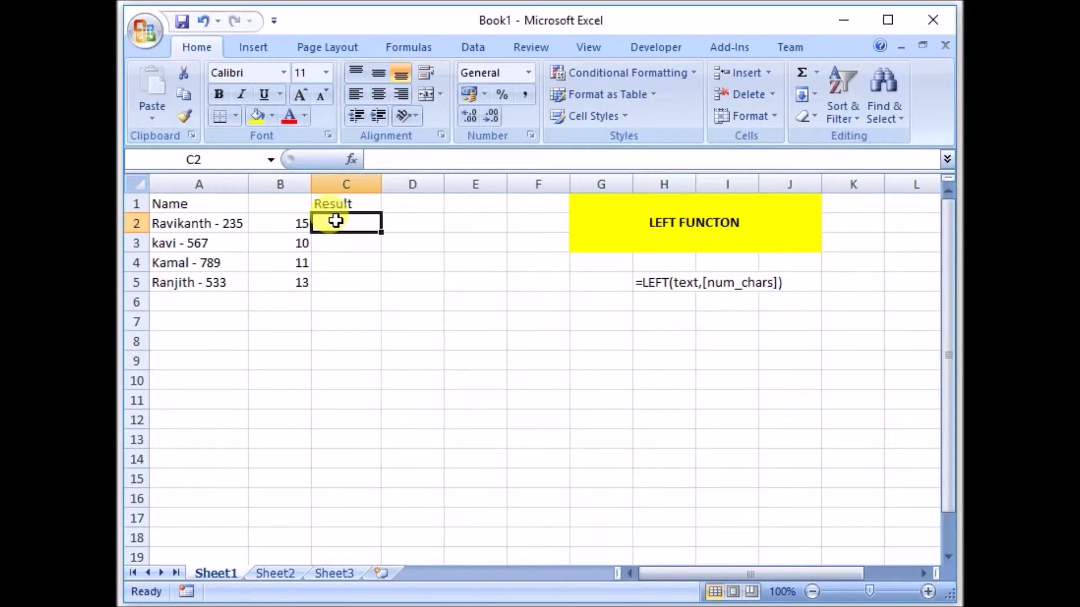
pyautogui.write('=l')
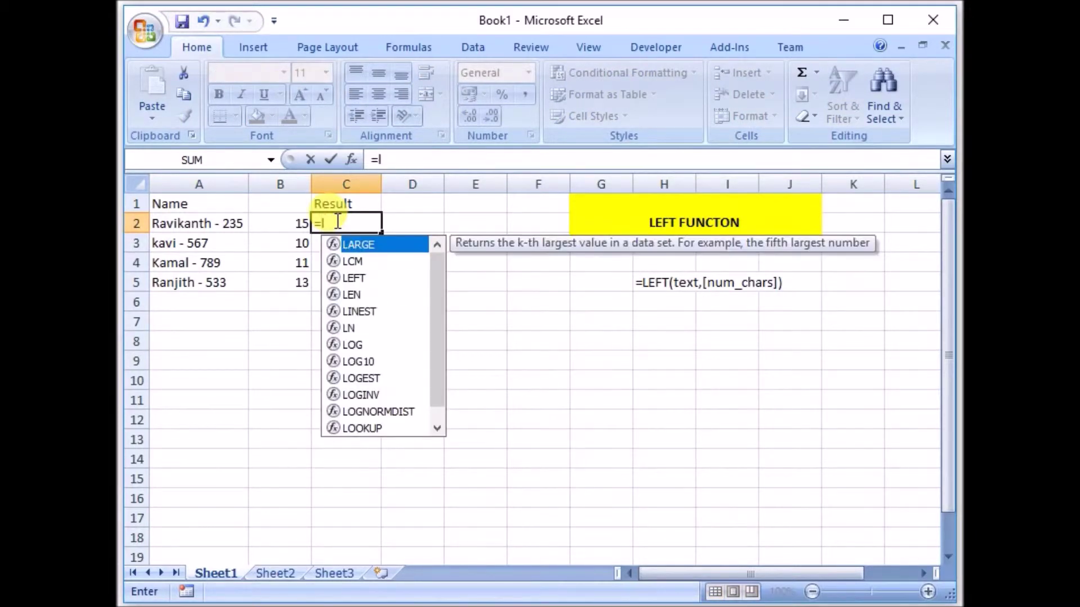
pyautogui.write('ef')
pyautogui.press('Tab')
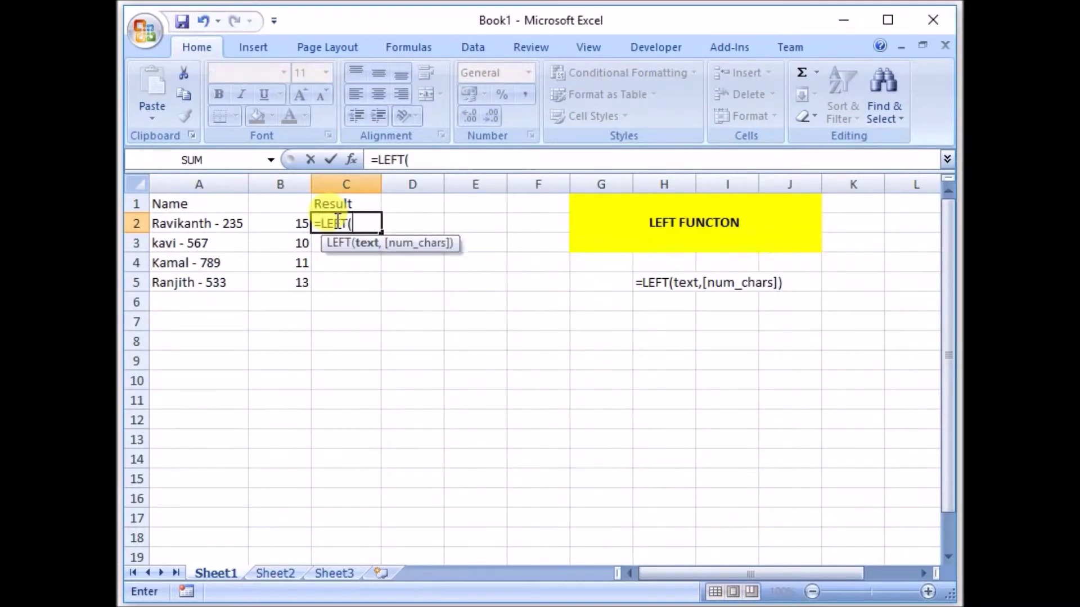
pyautogui.click(211, 223)
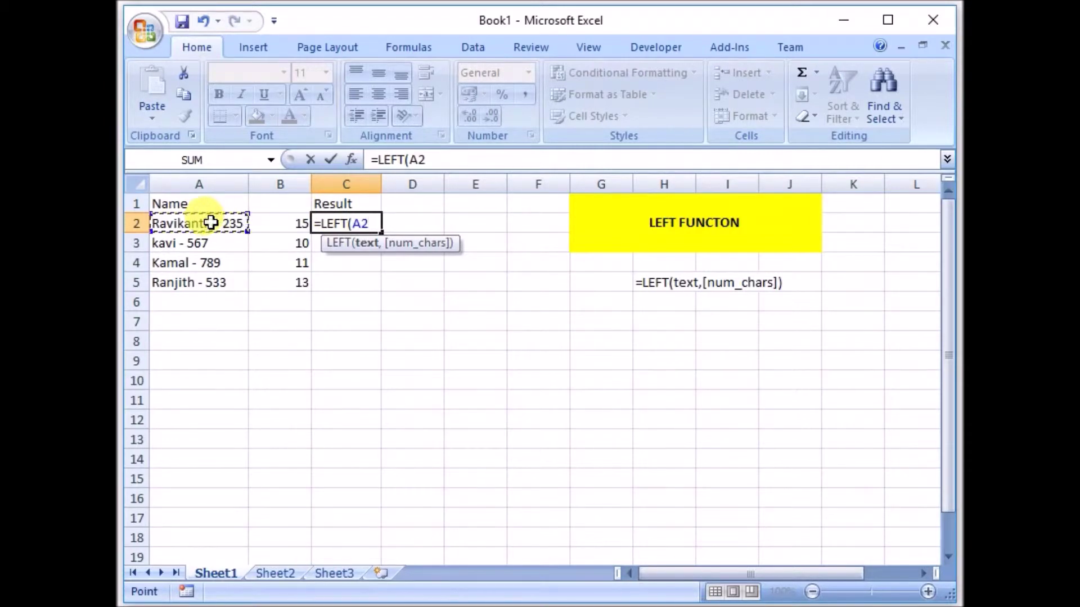
pyautogui.write(',')
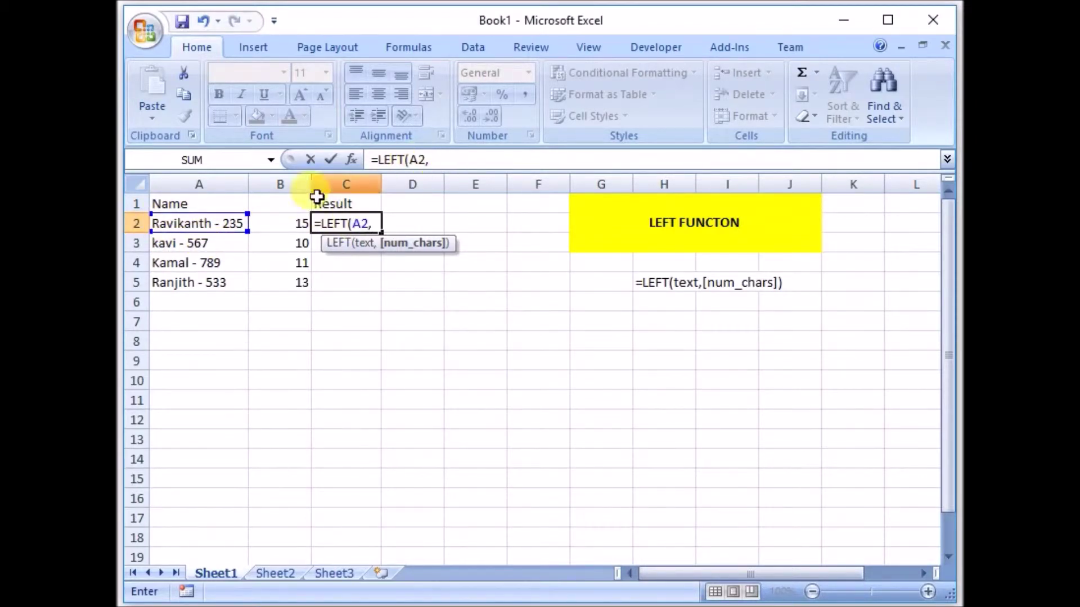
pyautogui.click(287, 223)
pyautogui.write('-6')
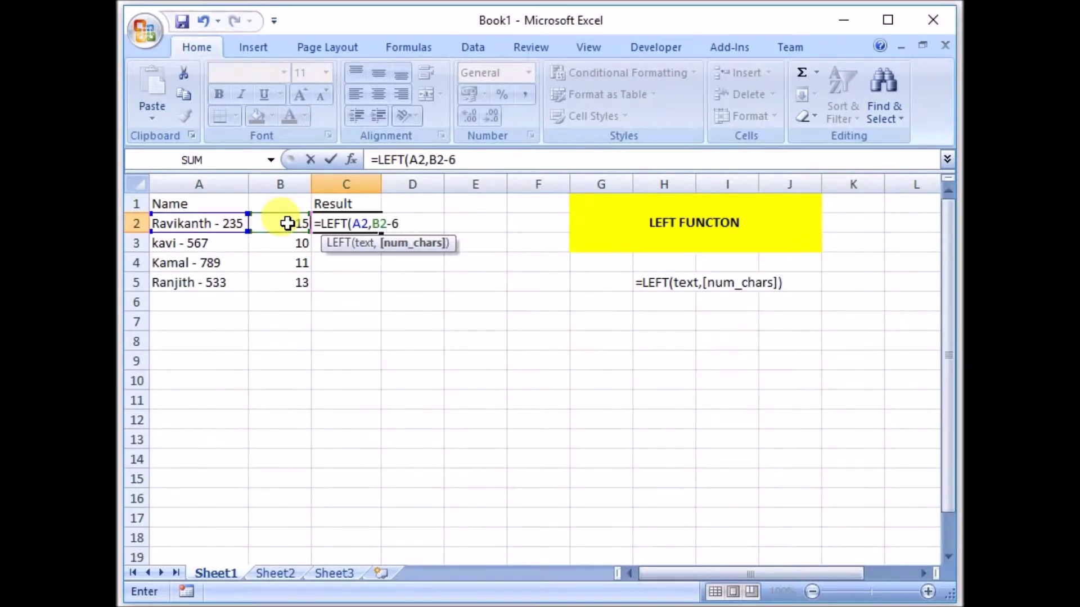
pyautogui.write(')')
pyautogui.press('Return')
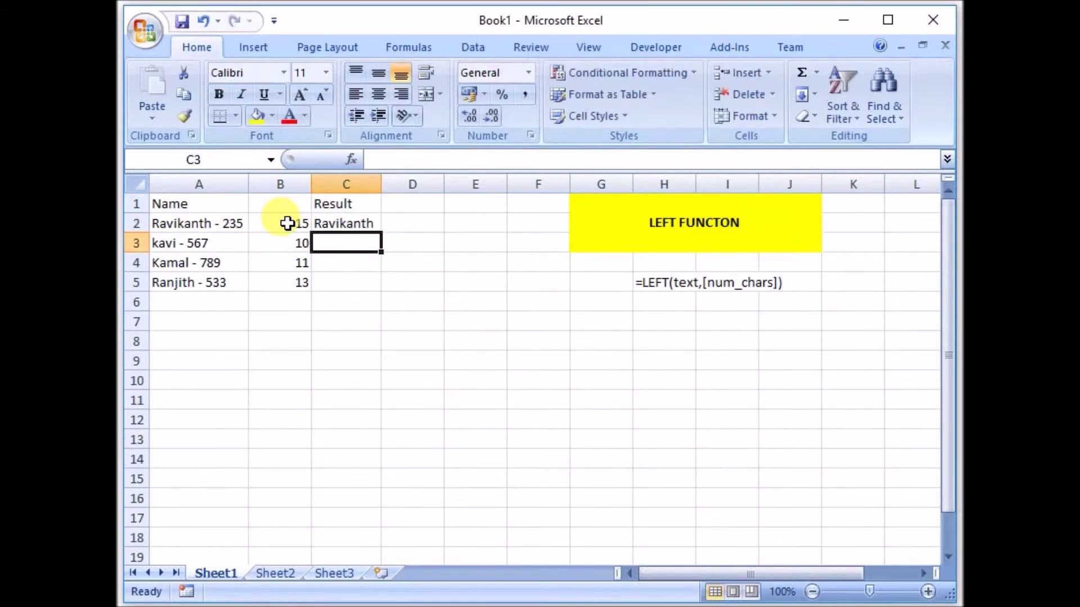
# Compare the entry and suffix in A3 with its length in B3, and fill the C2 formula down to C5.
pyautogui.click(332, 220)
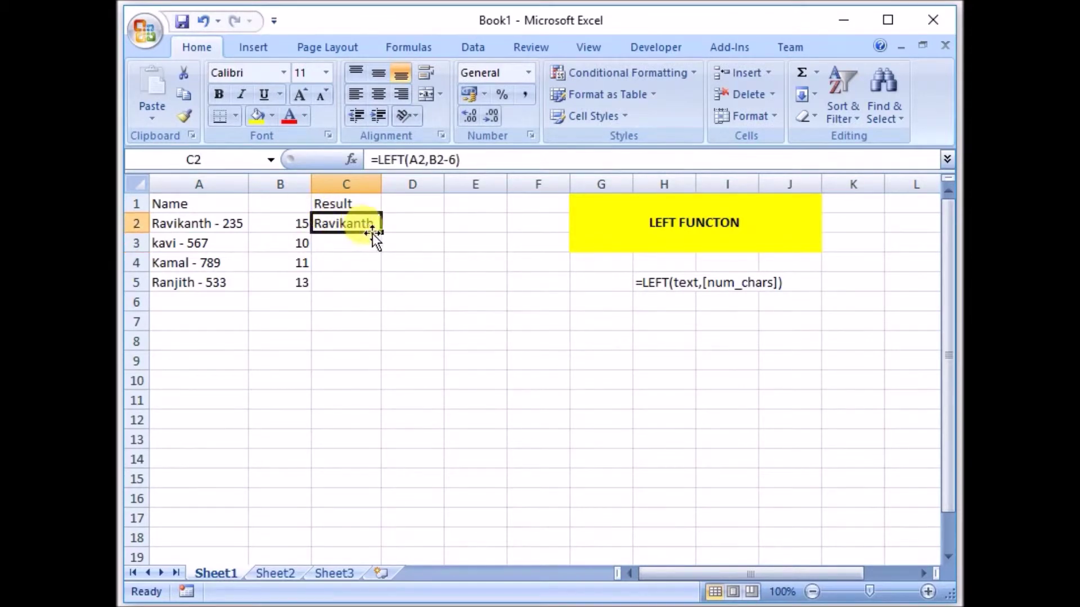
pyautogui.click(240, 245)
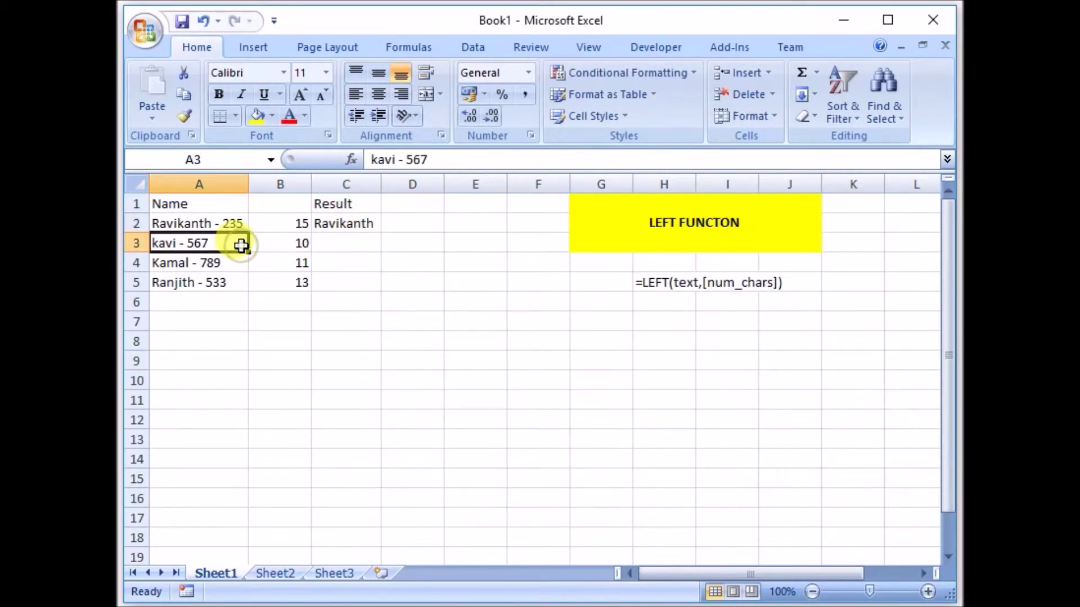
pyautogui.click(293, 246)
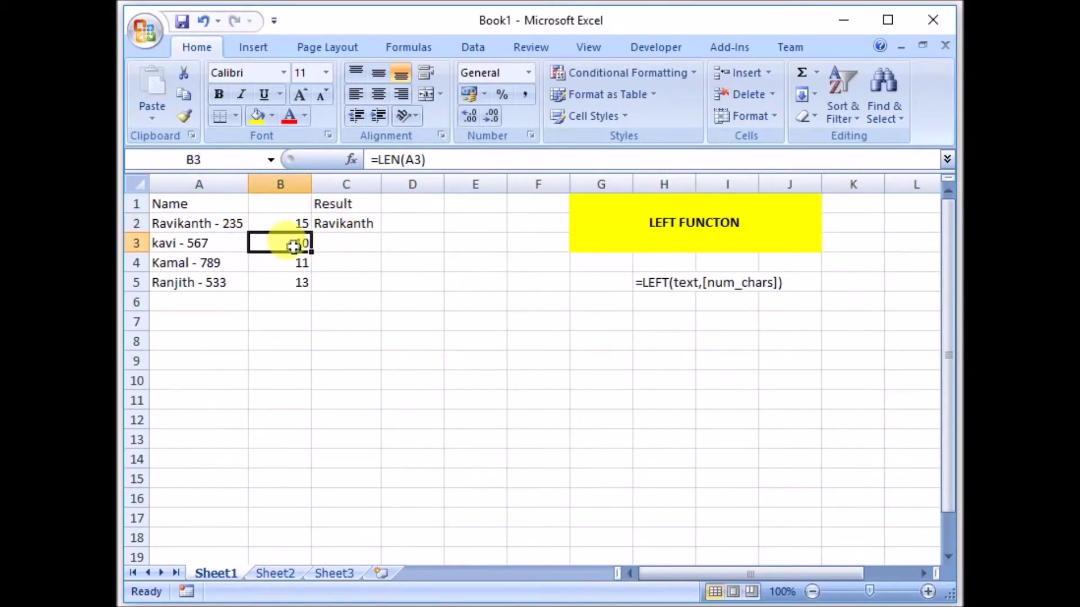
pyautogui.click(187, 246)
pyautogui.moveTo(396, 159); pyautogui.dragTo(444, 163)
pyautogui.press('Escape')
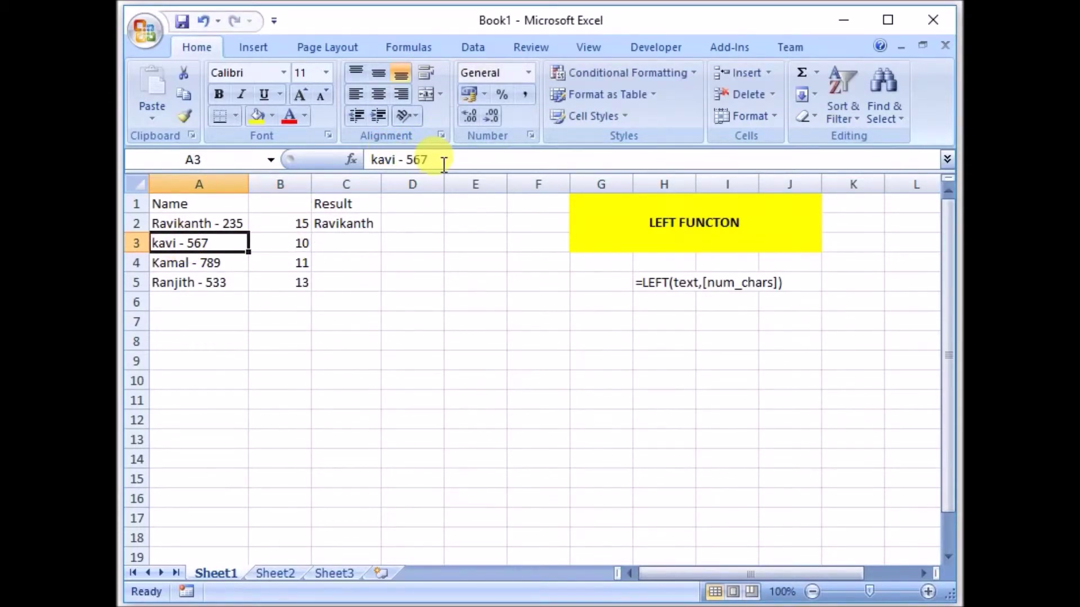
pyautogui.click(301, 243)
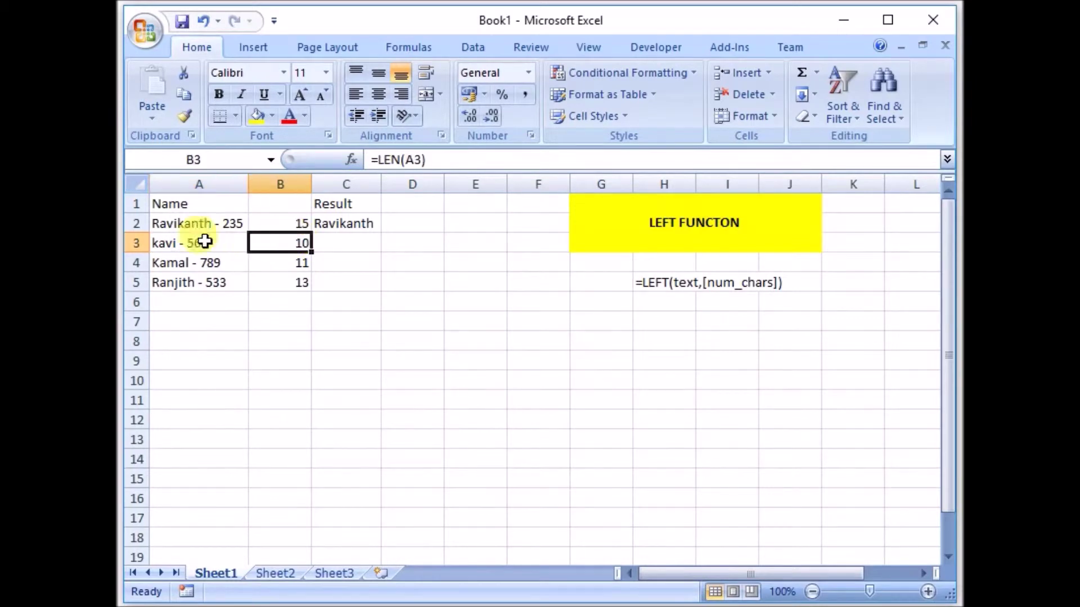
pyautogui.click(337, 223)
pyautogui.moveTo(381, 233); pyautogui.dragTo(371, 293)
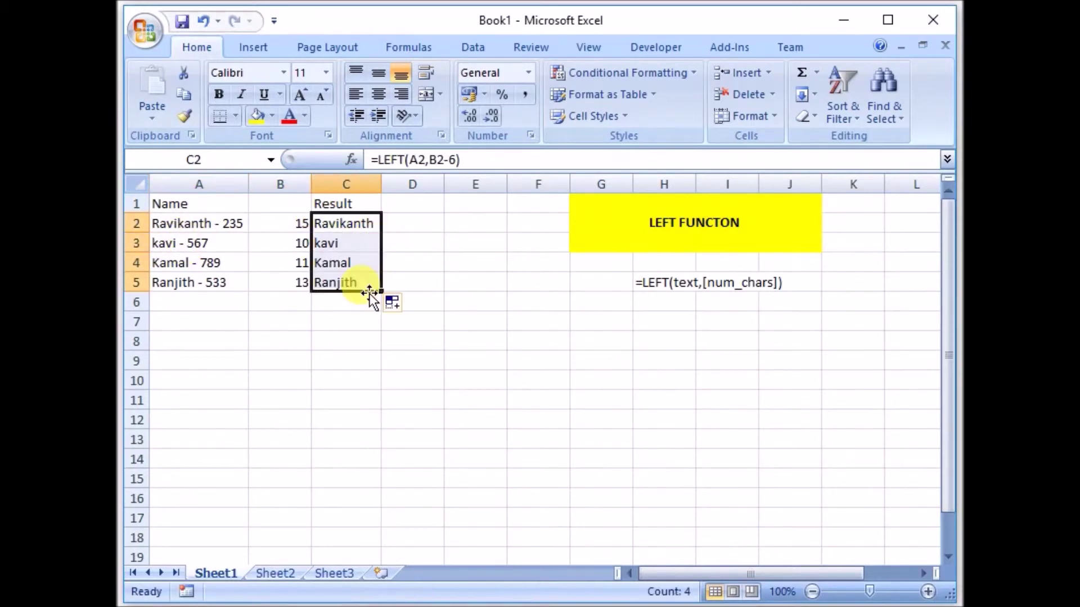
# Review the extracted results in C2:C5, the B2-6 argument in the C2 formula, and helper column B.
pyautogui.click(341, 248)
pyautogui.click(344, 263)
pyautogui.click(350, 282)
pyautogui.moveTo(332, 203); pyautogui.dragTo(338, 228)
pyautogui.click(339, 228)
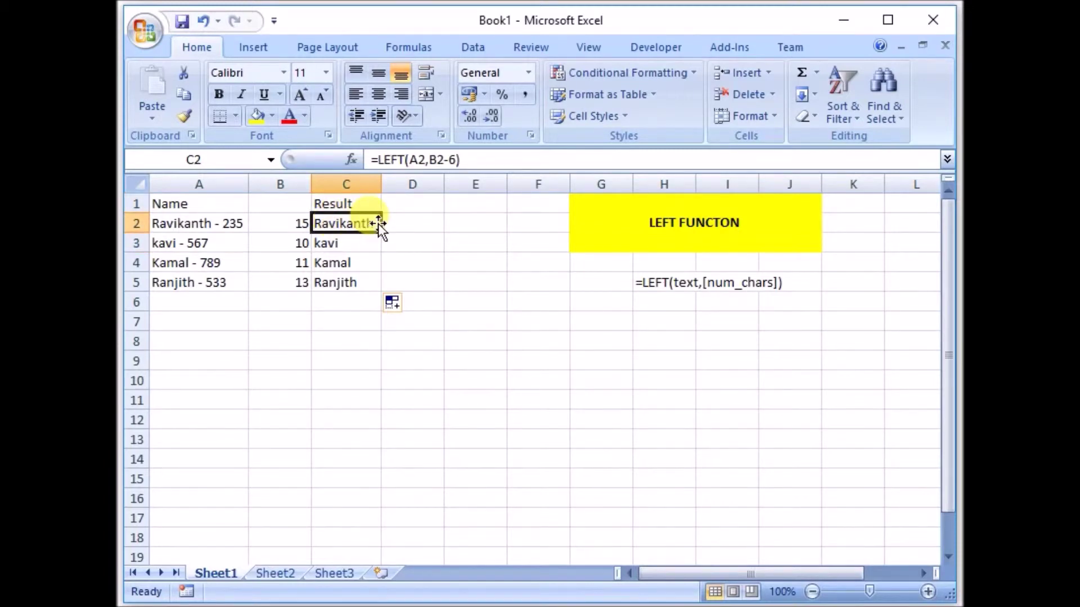
pyautogui.moveTo(429, 160); pyautogui.dragTo(459, 160)
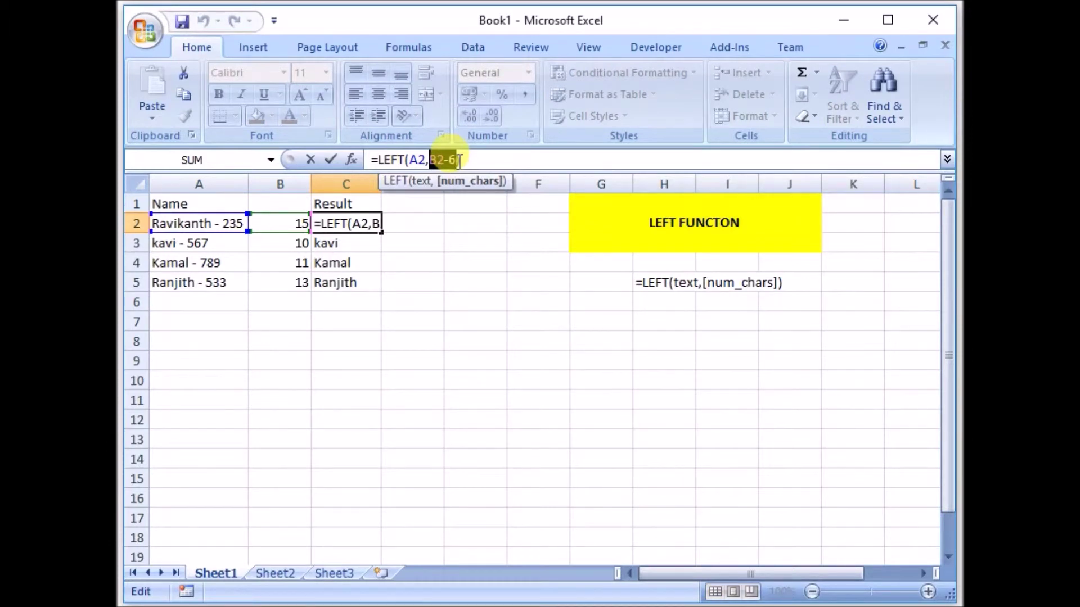
pyautogui.hotkey('ctrl', 'Return')
pyautogui.click(274, 186)
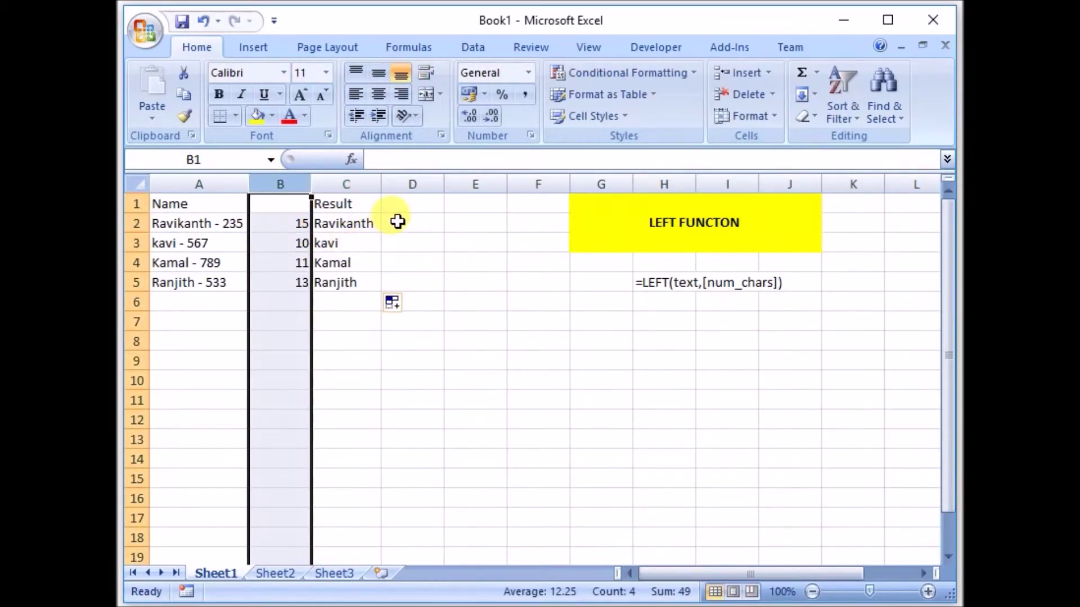
pyautogui.click(398, 221)
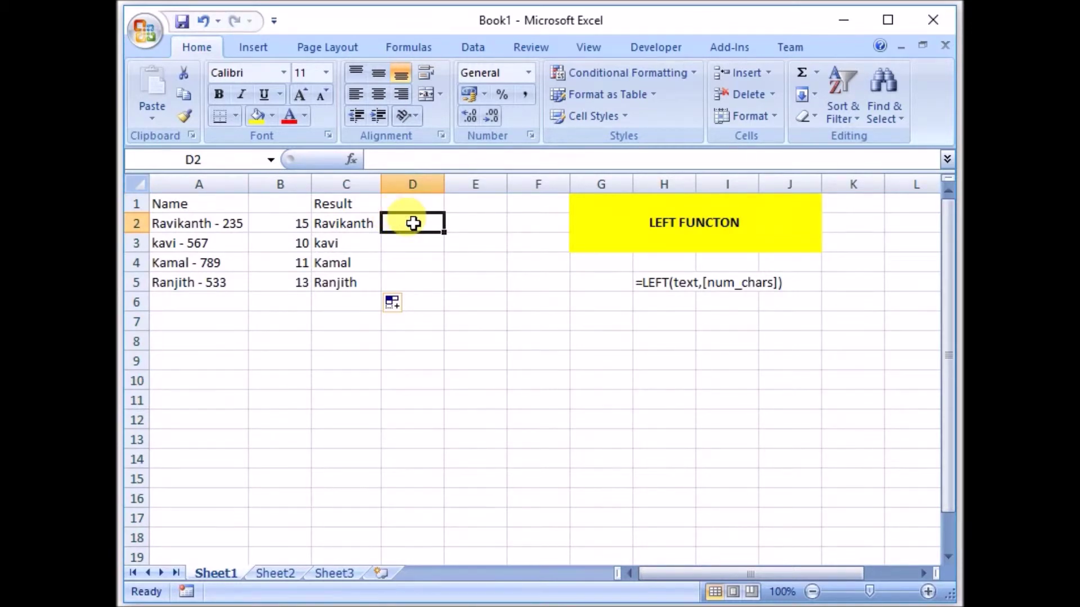
# Delete helper column B and clear the broken formulas in B2:B5 under the Result header.
pyautogui.click(282, 185)
pyautogui.rightClick(288, 186)
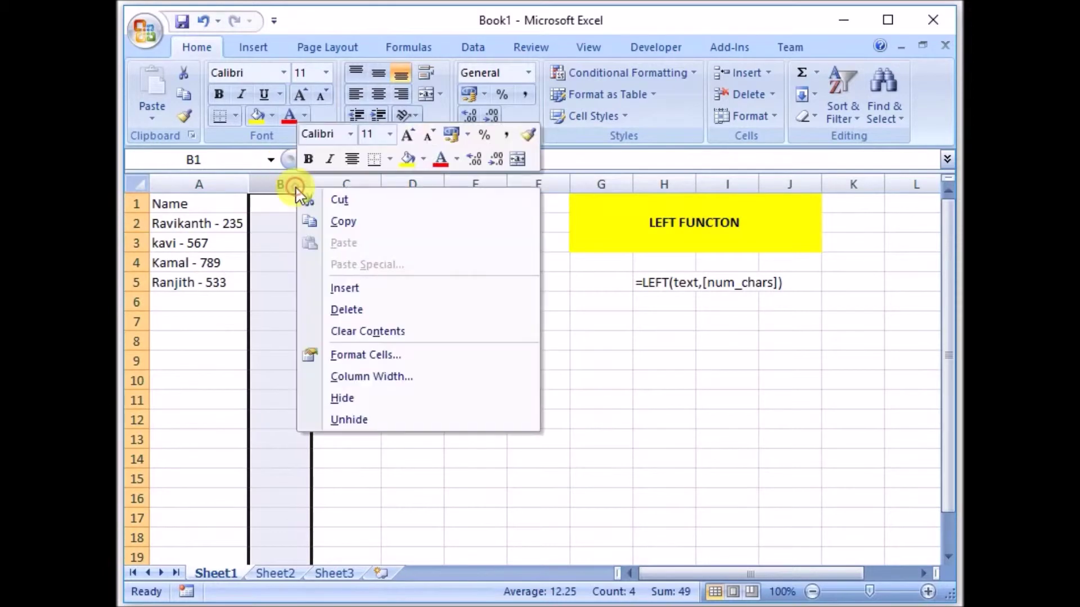
pyautogui.click(337, 309)
pyautogui.moveTo(284, 223); pyautogui.dragTo(285, 289)
pyautogui.press('Delete')
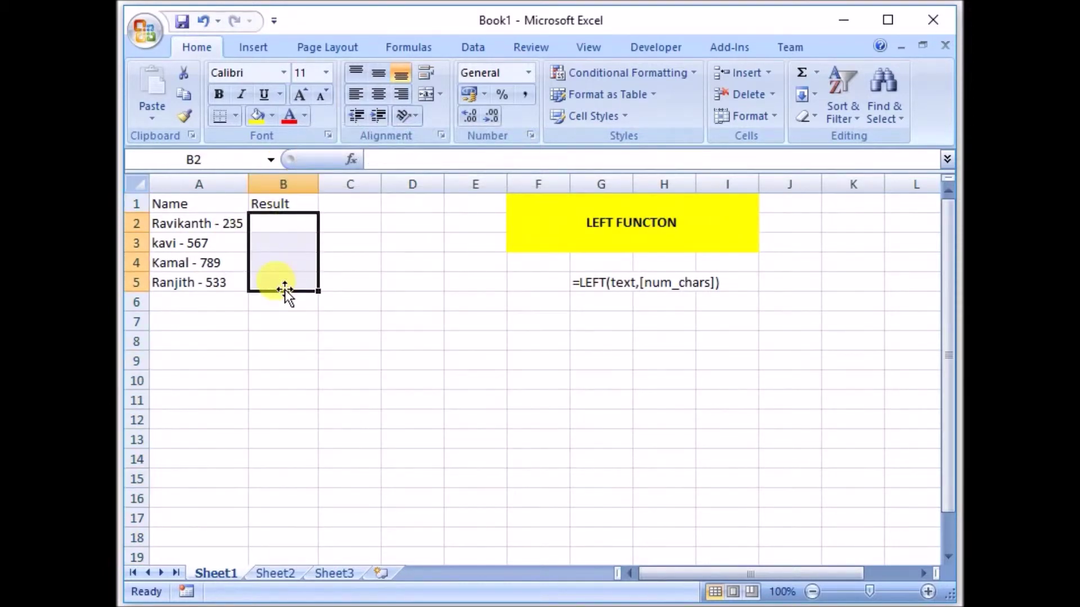
# Enter =LEFT(A2,LEN(A2)-6) in B2 to extract the name without a helper column.
pyautogui.click(270, 222)
pyautogui.write('=')
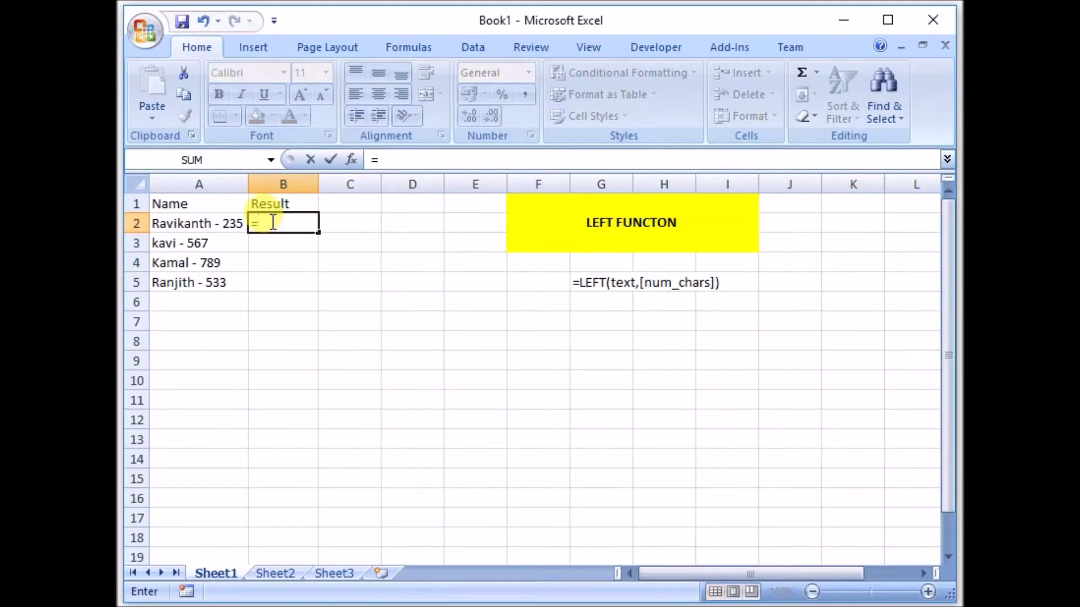
pyautogui.write('le')
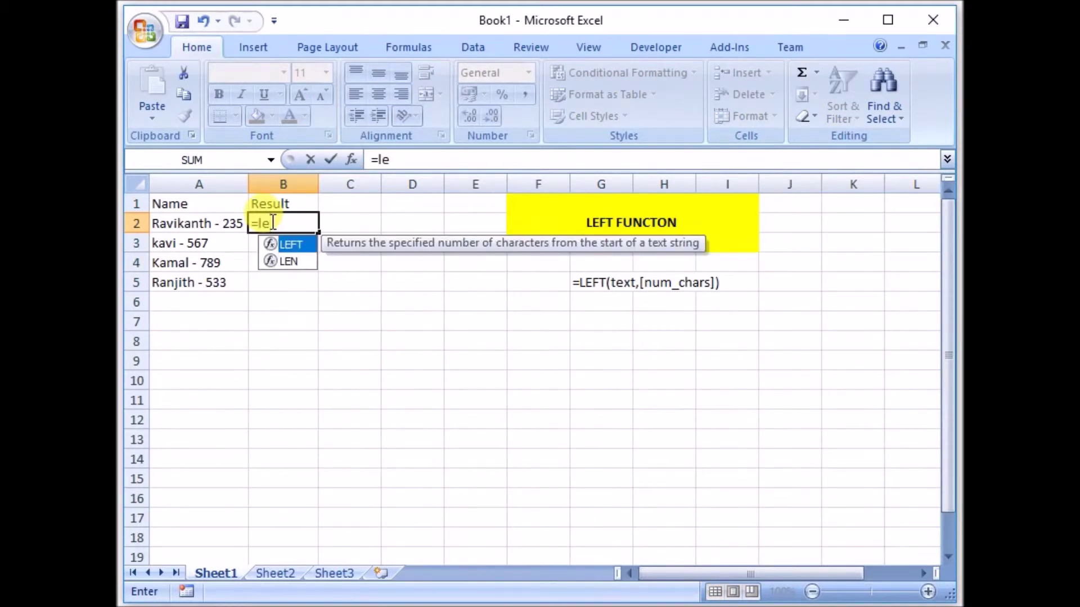
pyautogui.write('f')
pyautogui.press('Tab')
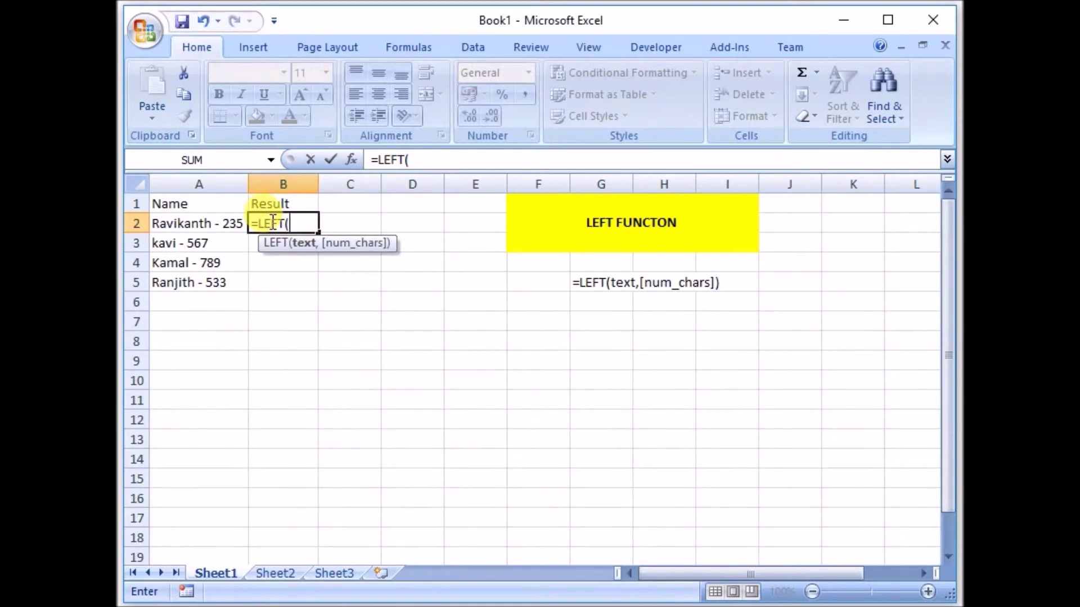
pyautogui.click(207, 223)
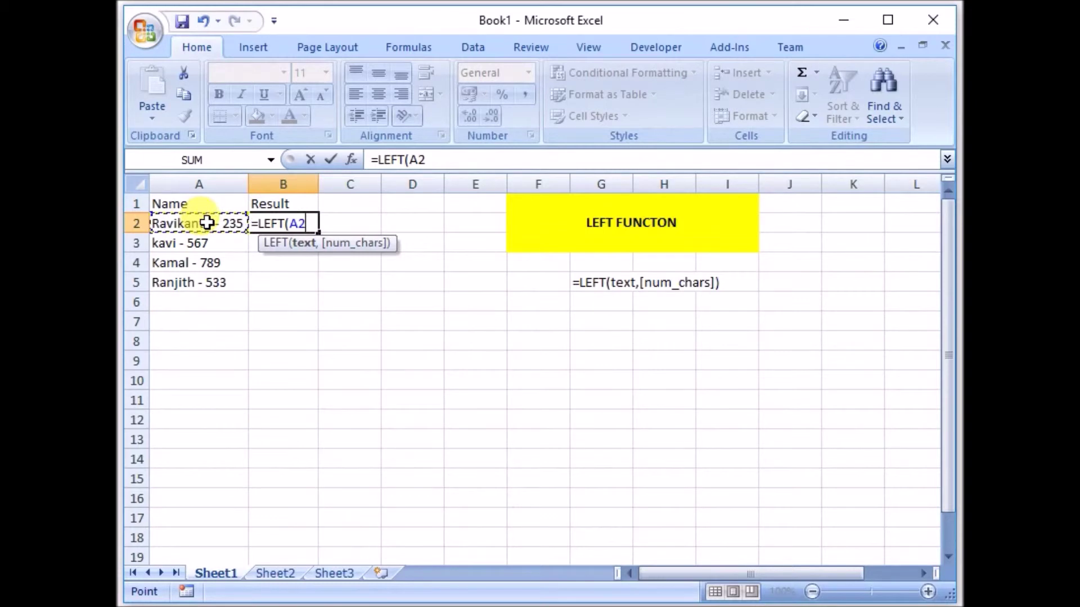
pyautogui.write(',')
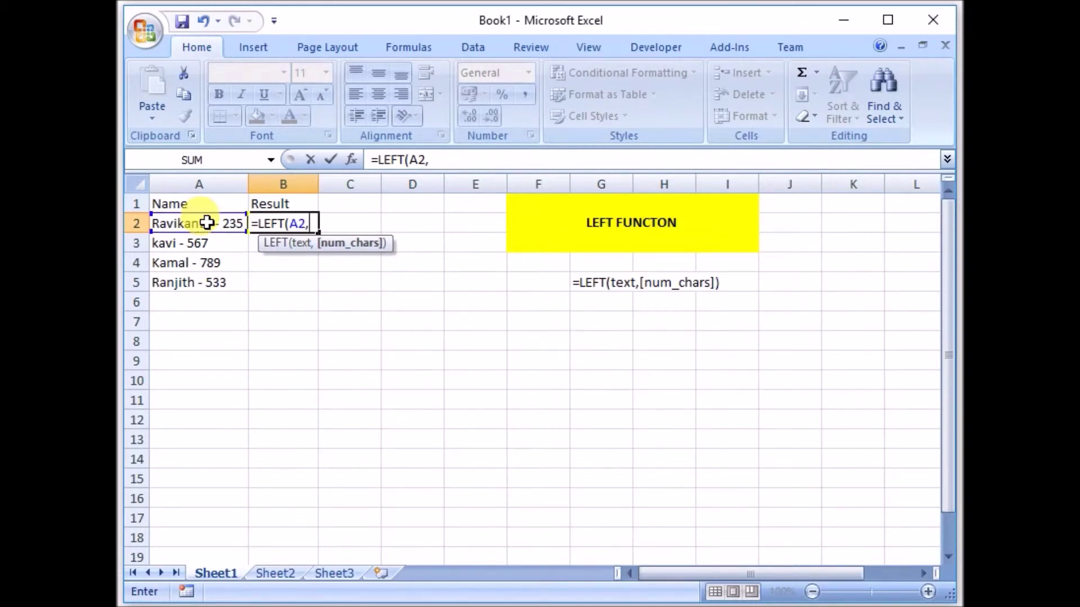
pyautogui.write('l')
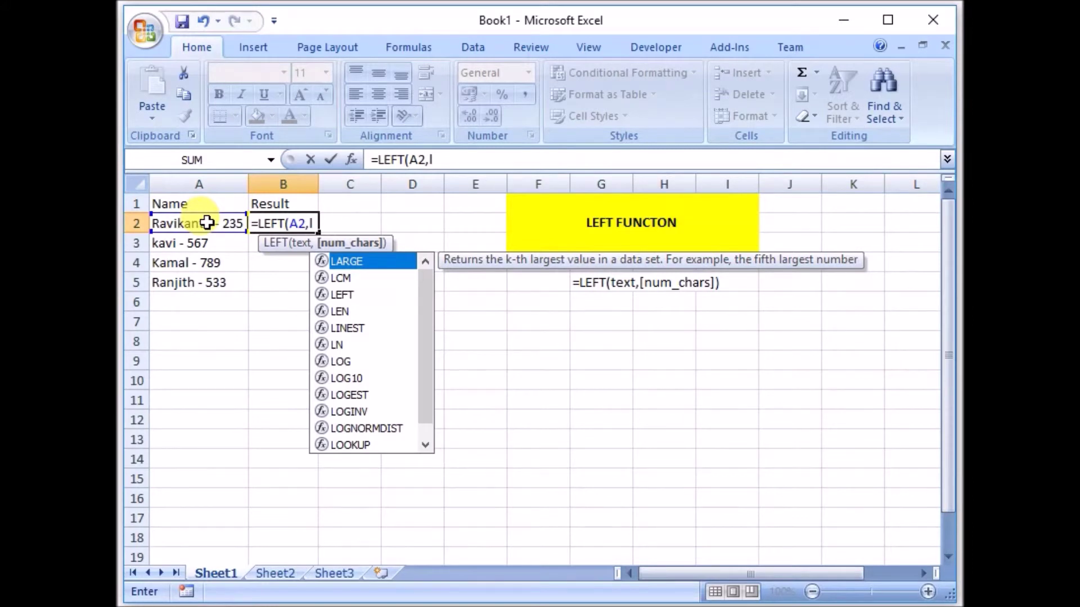
pyautogui.write('e')
pyautogui.press('Down')
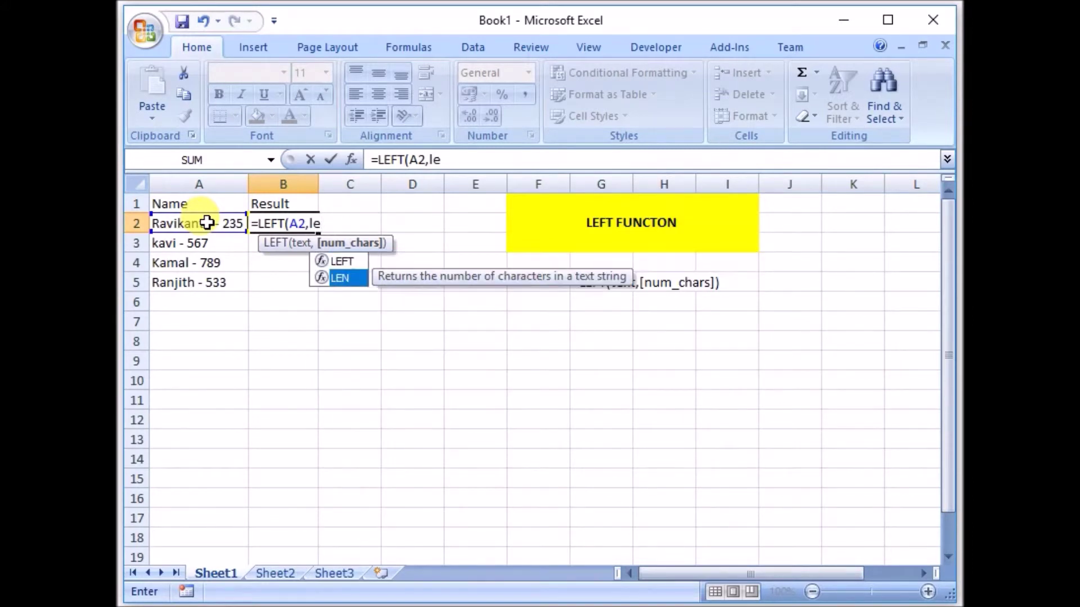
pyautogui.press('Tab')
pyautogui.click(207, 224)
pyautogui.write(')')
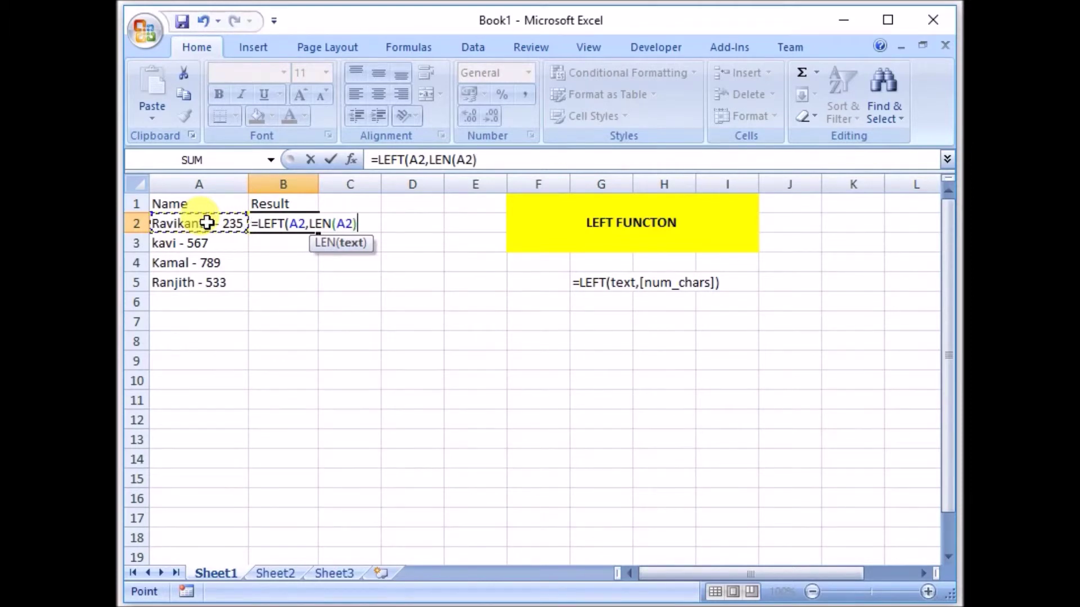
pyautogui.write('-6)')
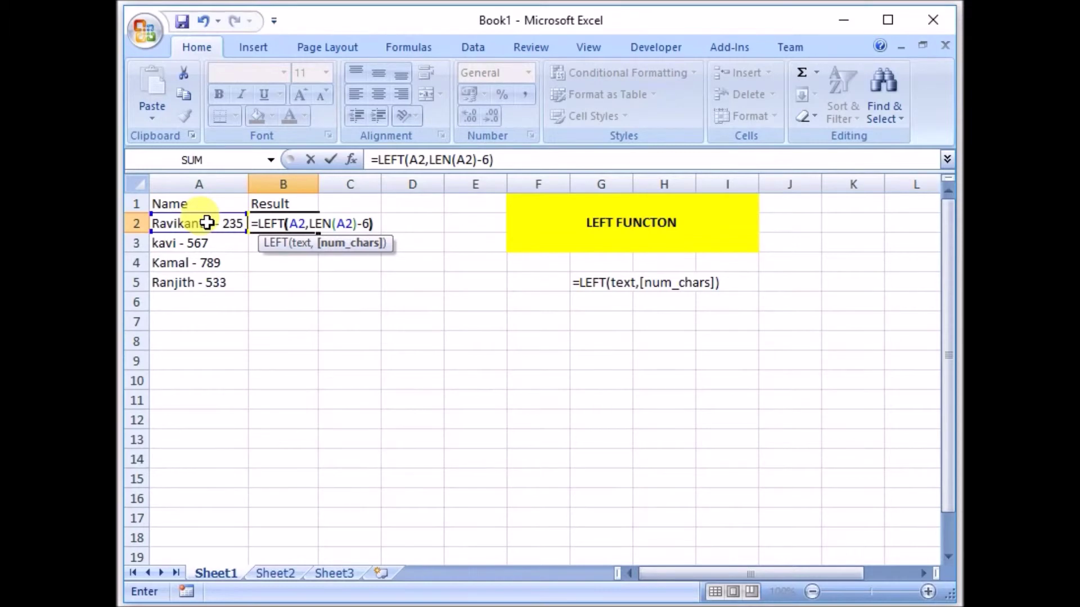
pyautogui.press('Return')
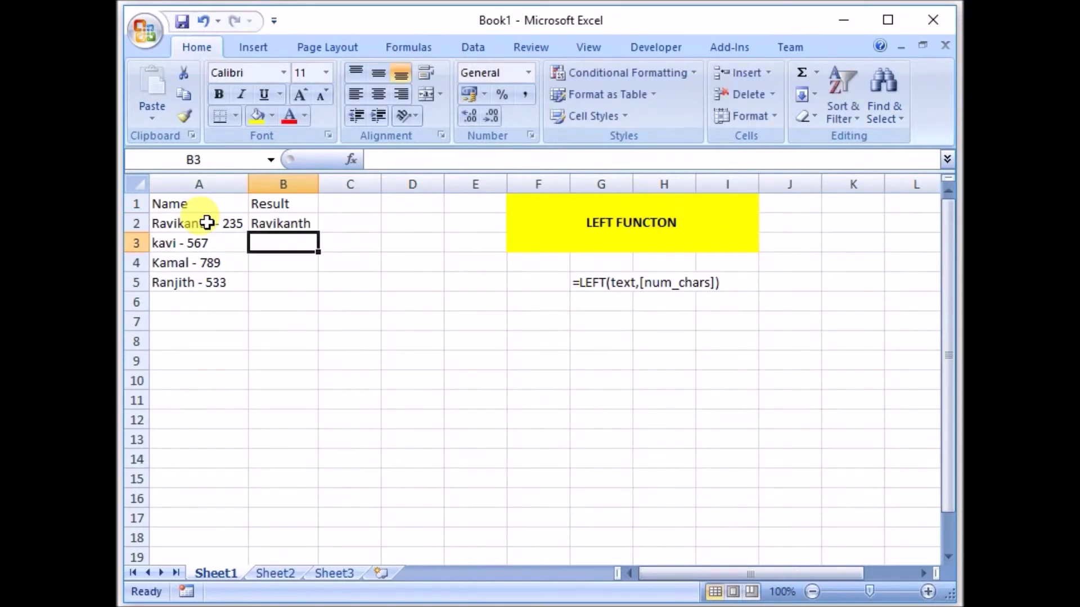
# Fill the formula in B2 down to B5 and review the Result column.
pyautogui.click(290, 220)
pyautogui.moveTo(319, 232); pyautogui.dragTo(306, 291)
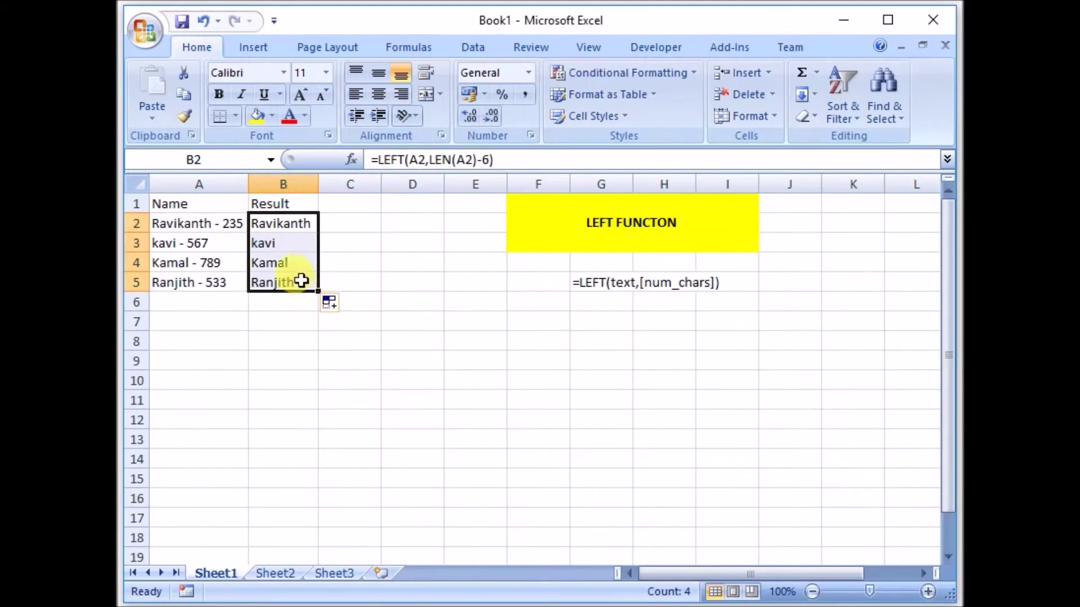
pyautogui.click(266, 224)
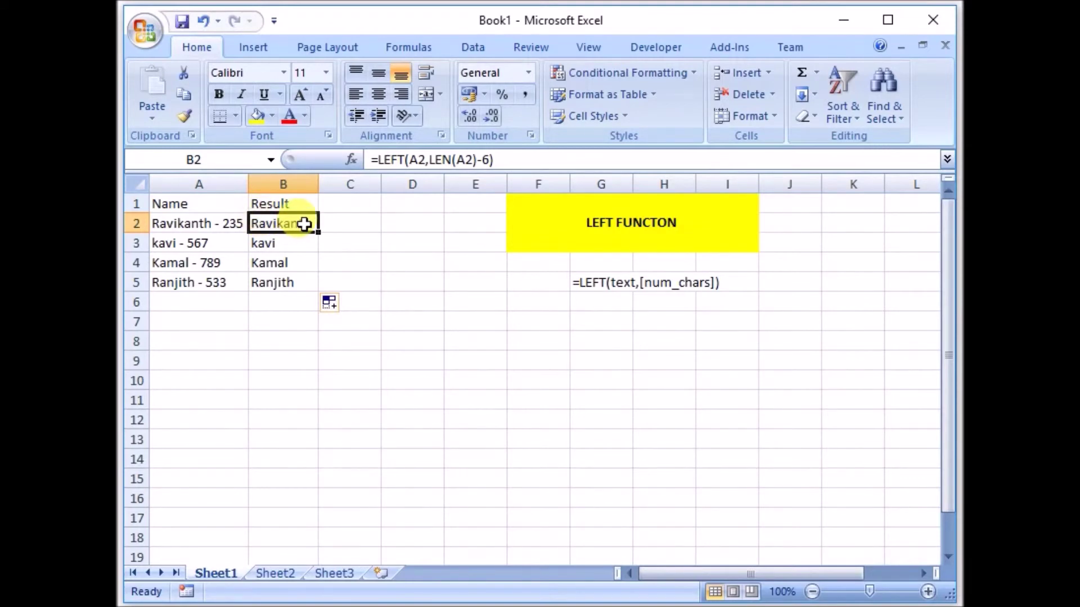
pyautogui.click(295, 186)
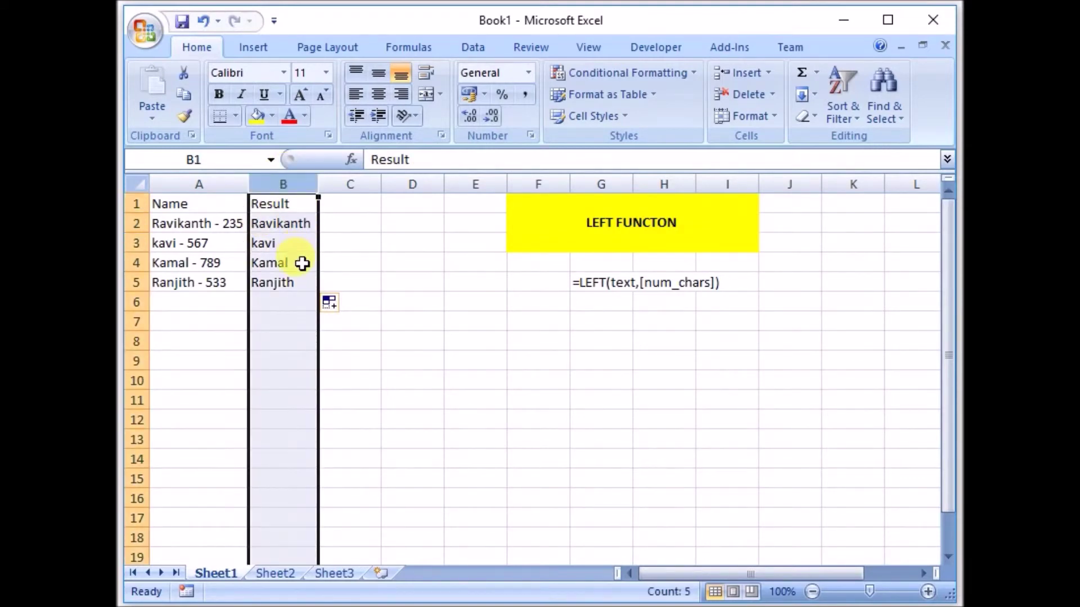
pyautogui.click(287, 223)
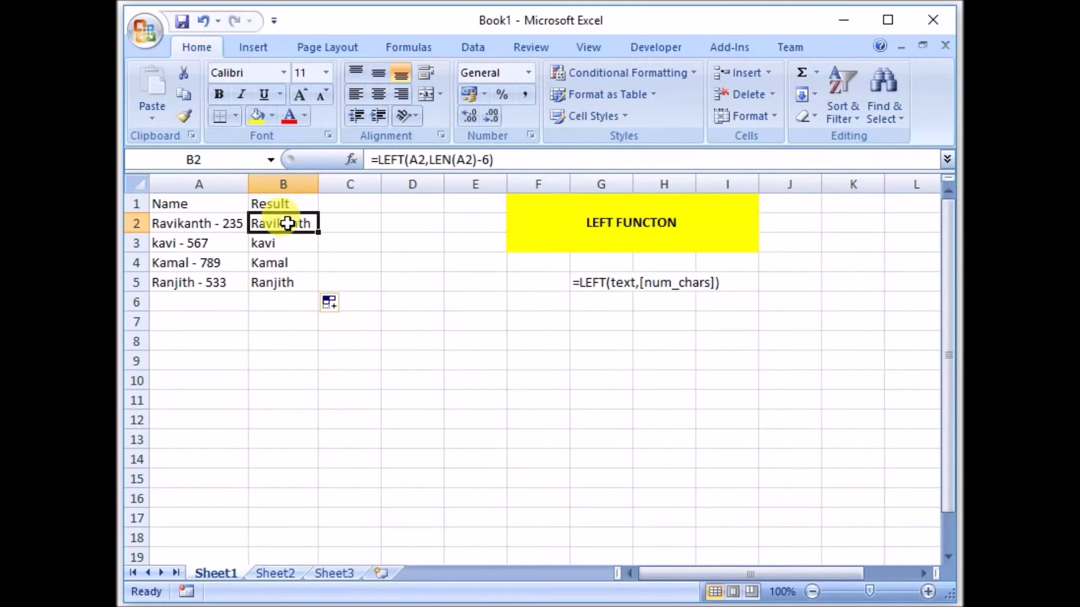